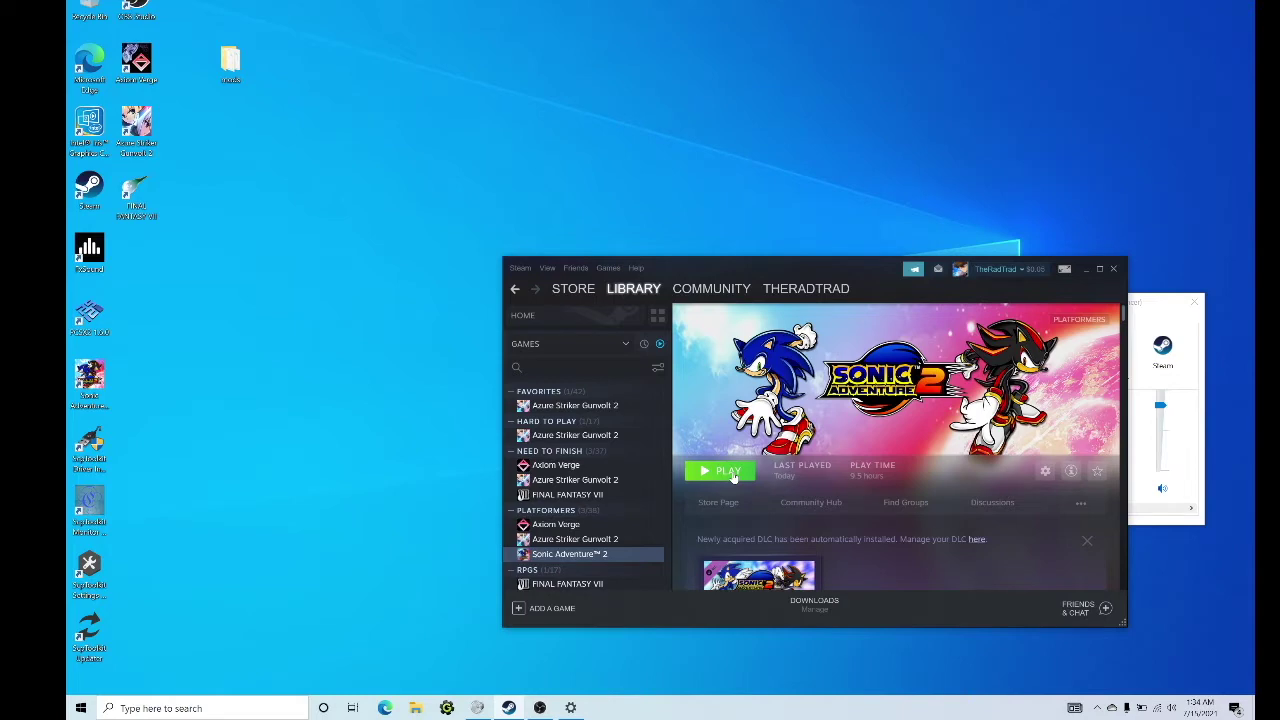
# Step: Launch Sonic Adventure 2 from Steam with saved settings and advance to file selection
pyautogui.click(726, 471)
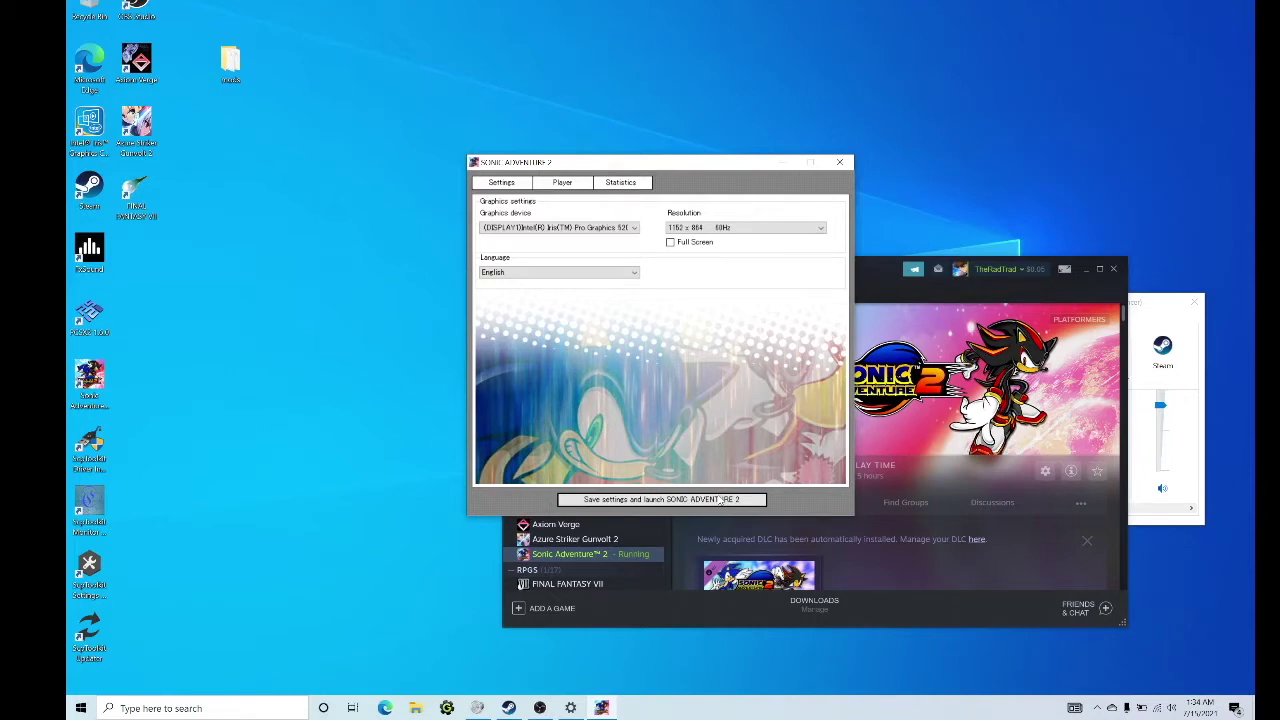
pyautogui.click(720, 500)
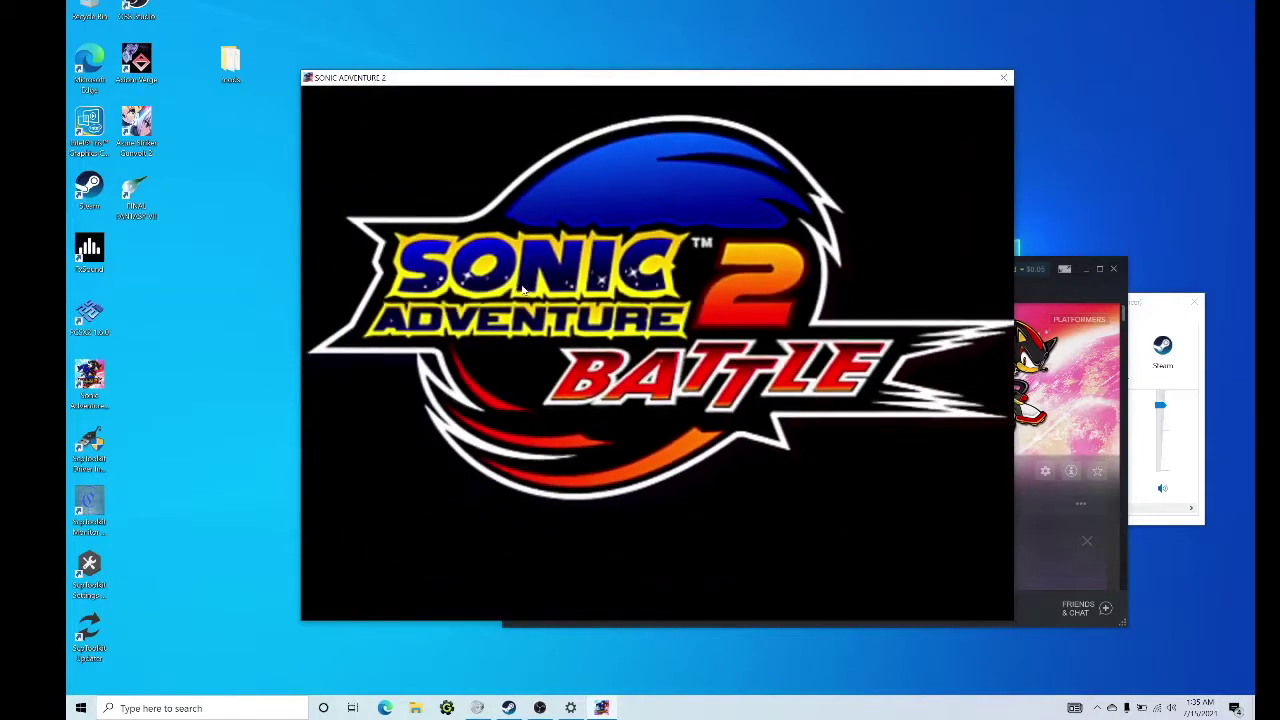
pyautogui.press('Return')
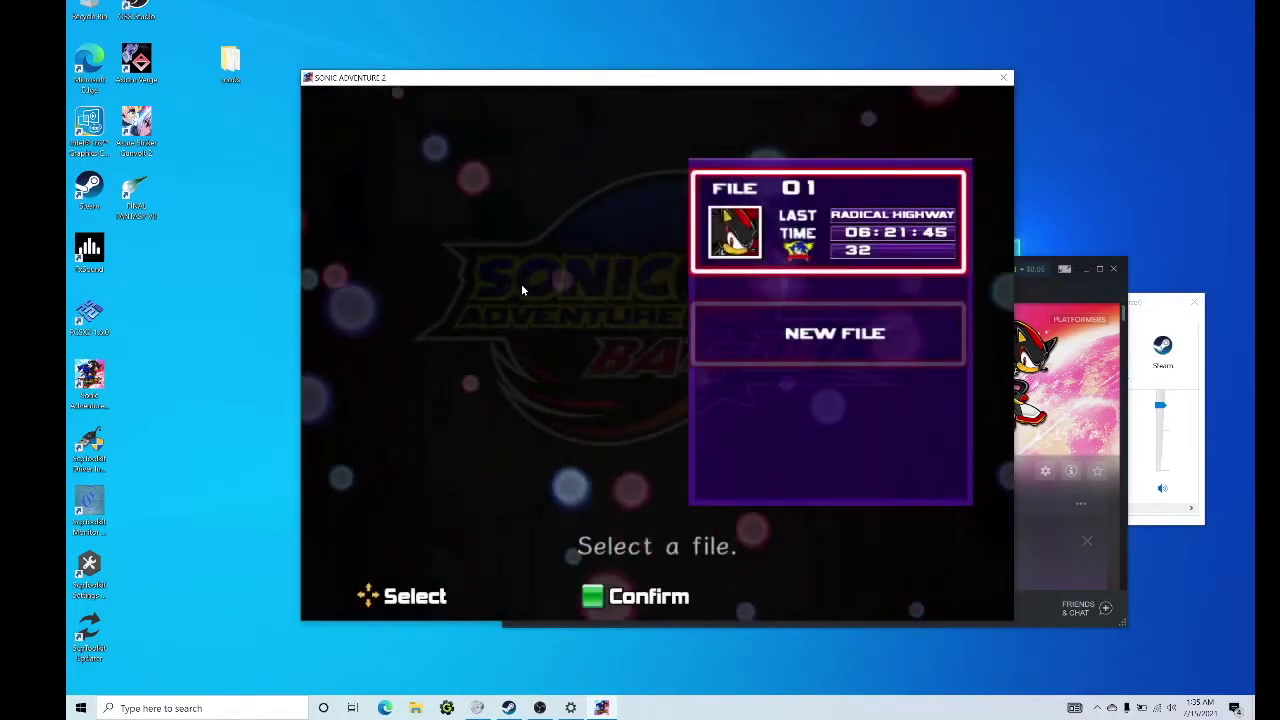
# Step: Load File 01 and start the Hero story's 'The Beginning' in 1P Story mode
pyautogui.press('Return')
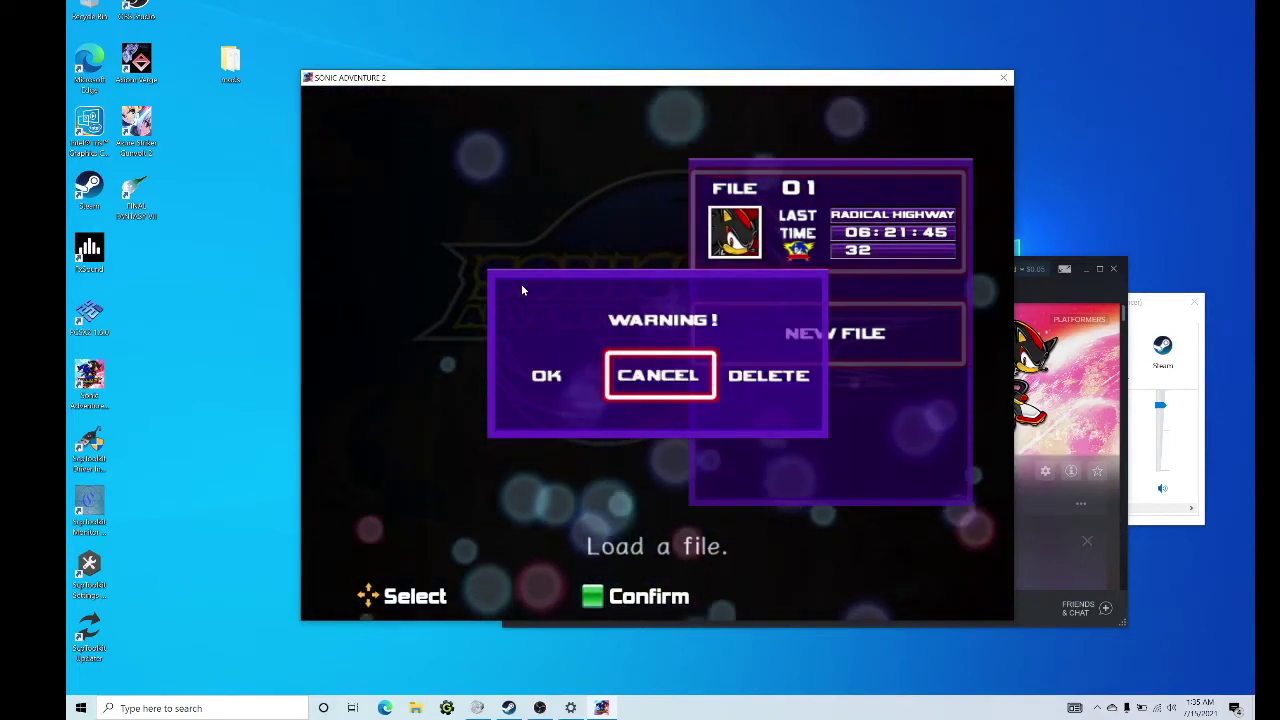
pyautogui.press('Left')
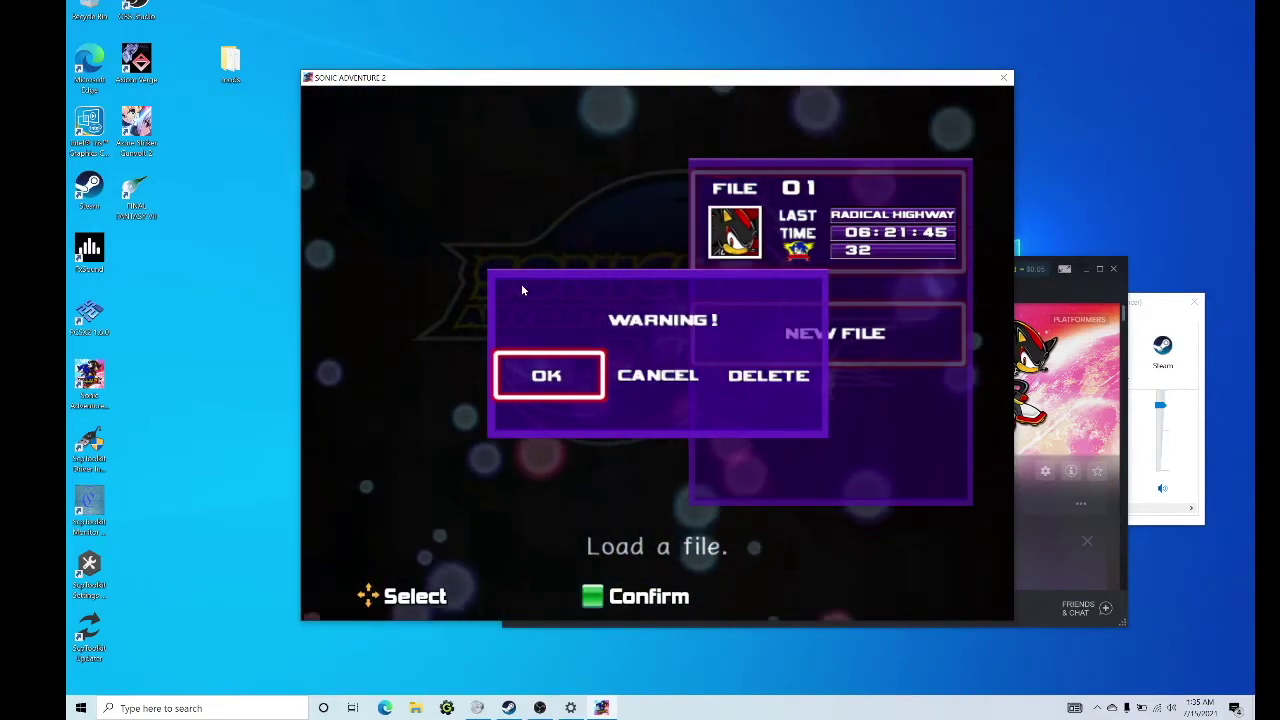
pyautogui.press('Return')
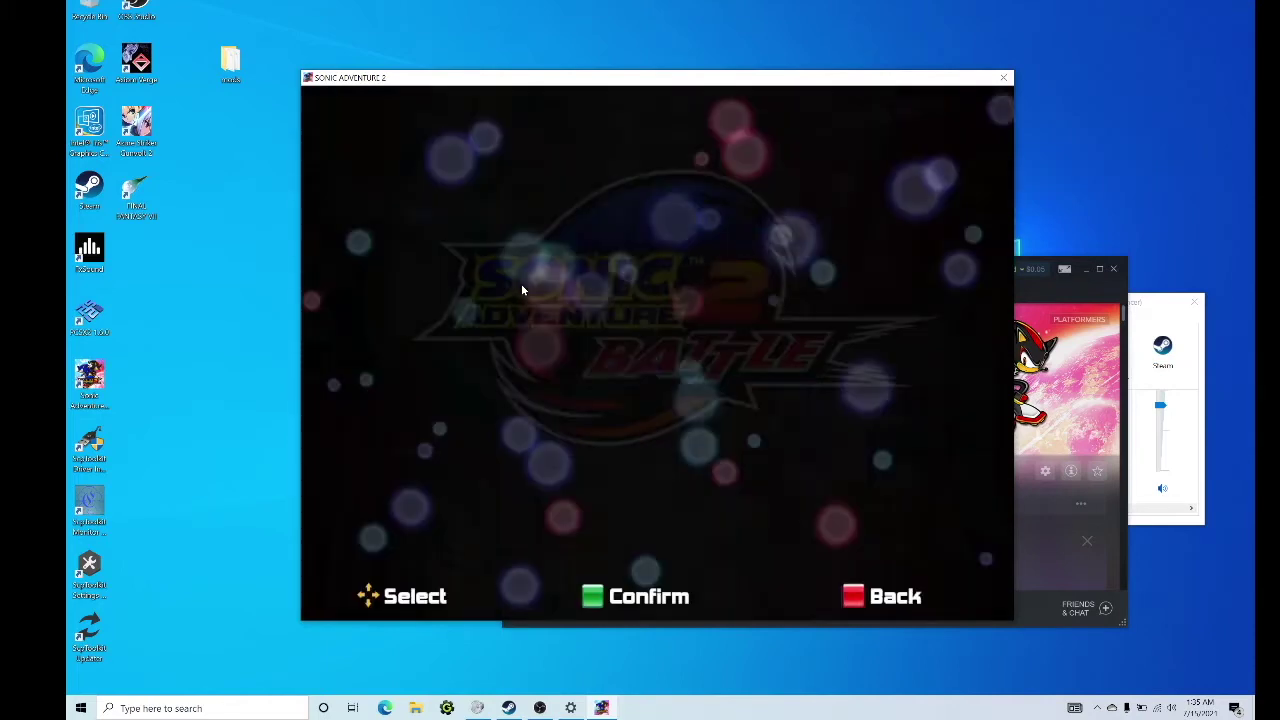
pyautogui.press('Return')
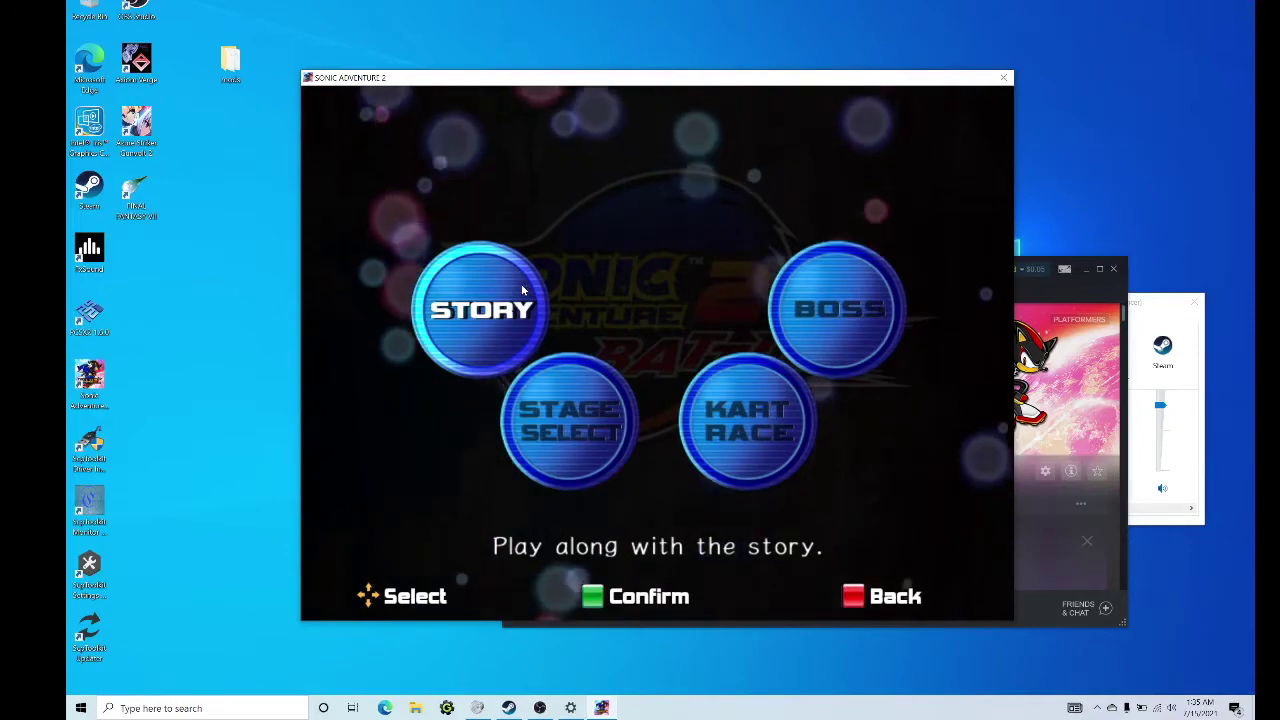
pyautogui.press('Return')
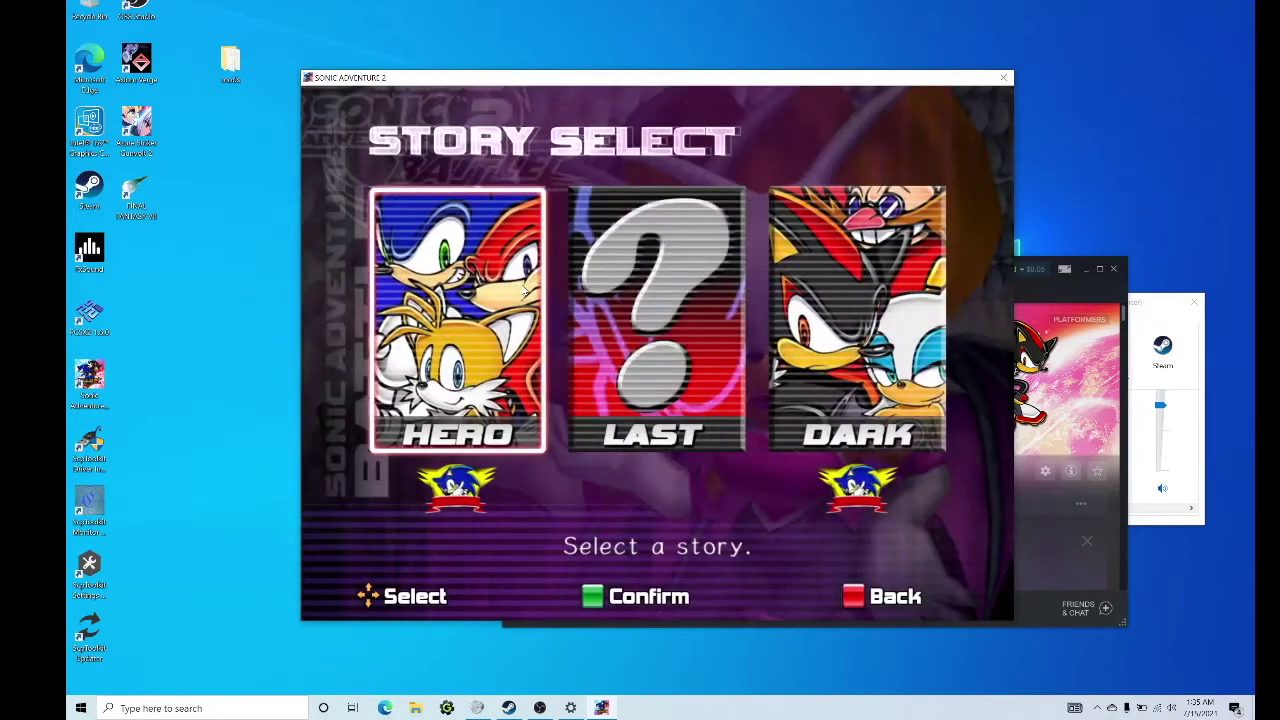
pyautogui.press('Return')
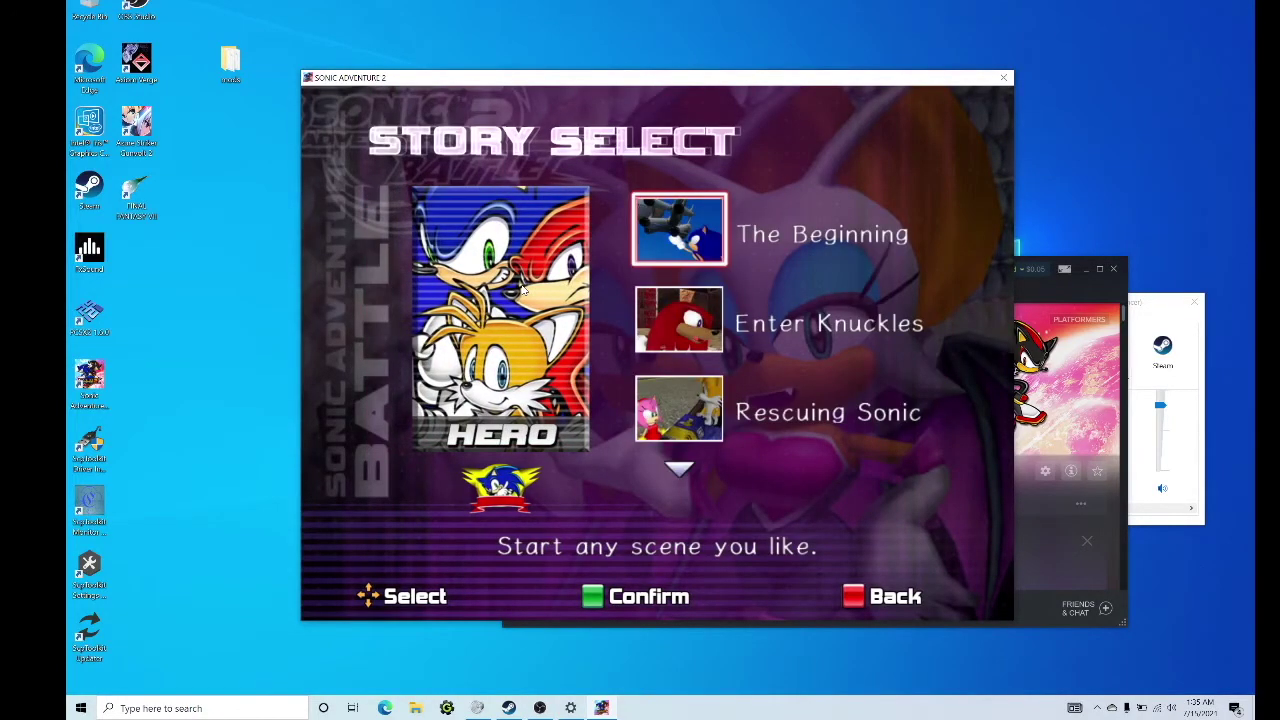
pyautogui.press('Return')
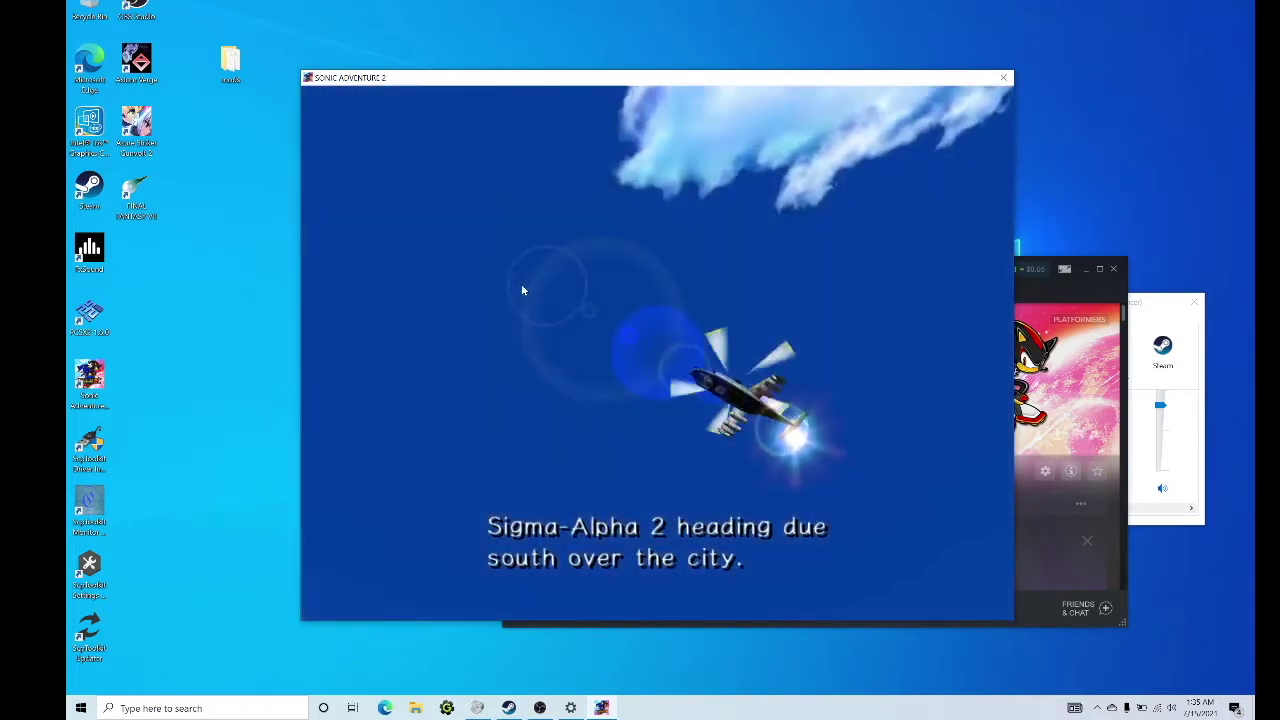
# Step: Skip the opening cutscene, exit the level without saving, and request quitting the game
pyautogui.press('Return')
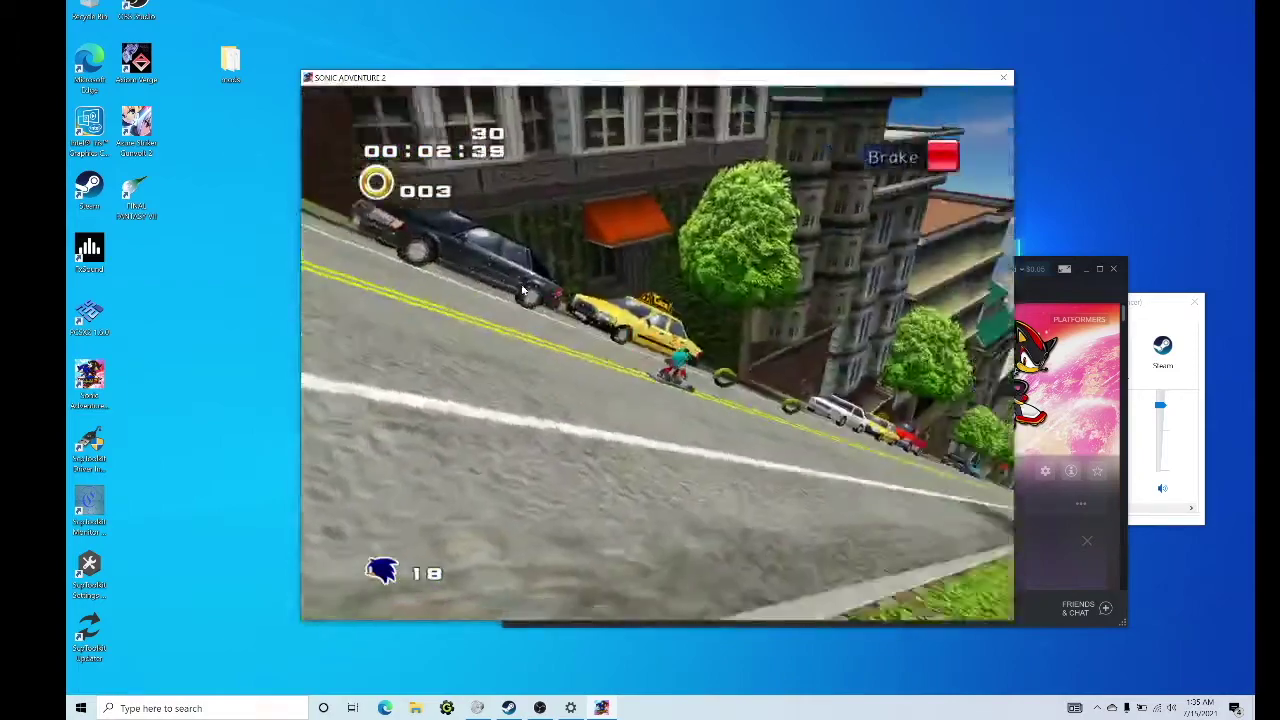
pyautogui.press('Return')
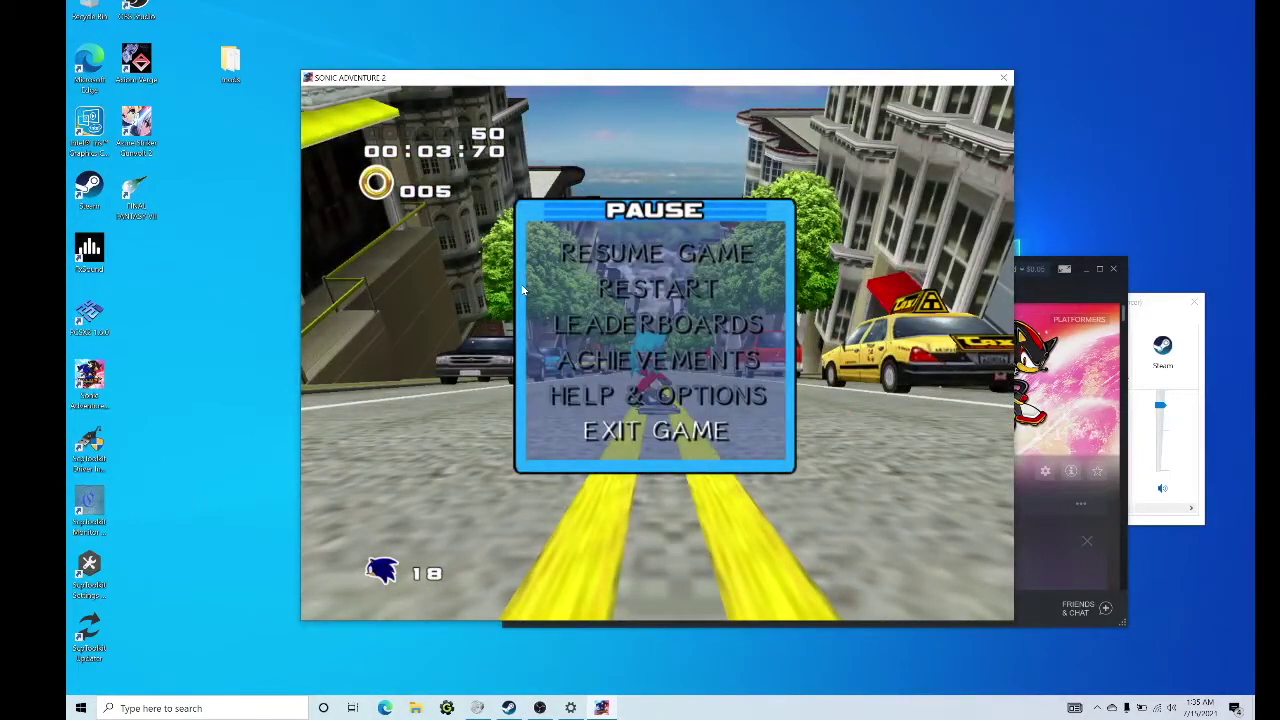
pyautogui.press('Return')
pyautogui.press('Return')
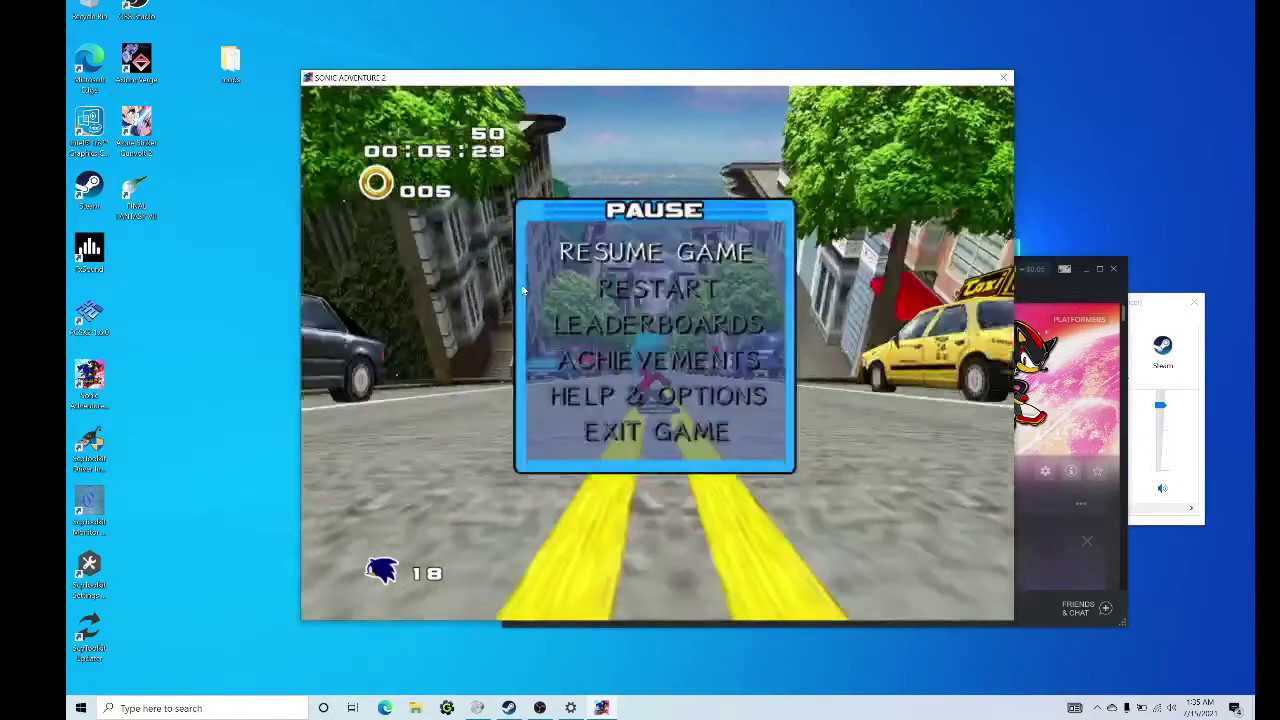
pyautogui.press('Escape')
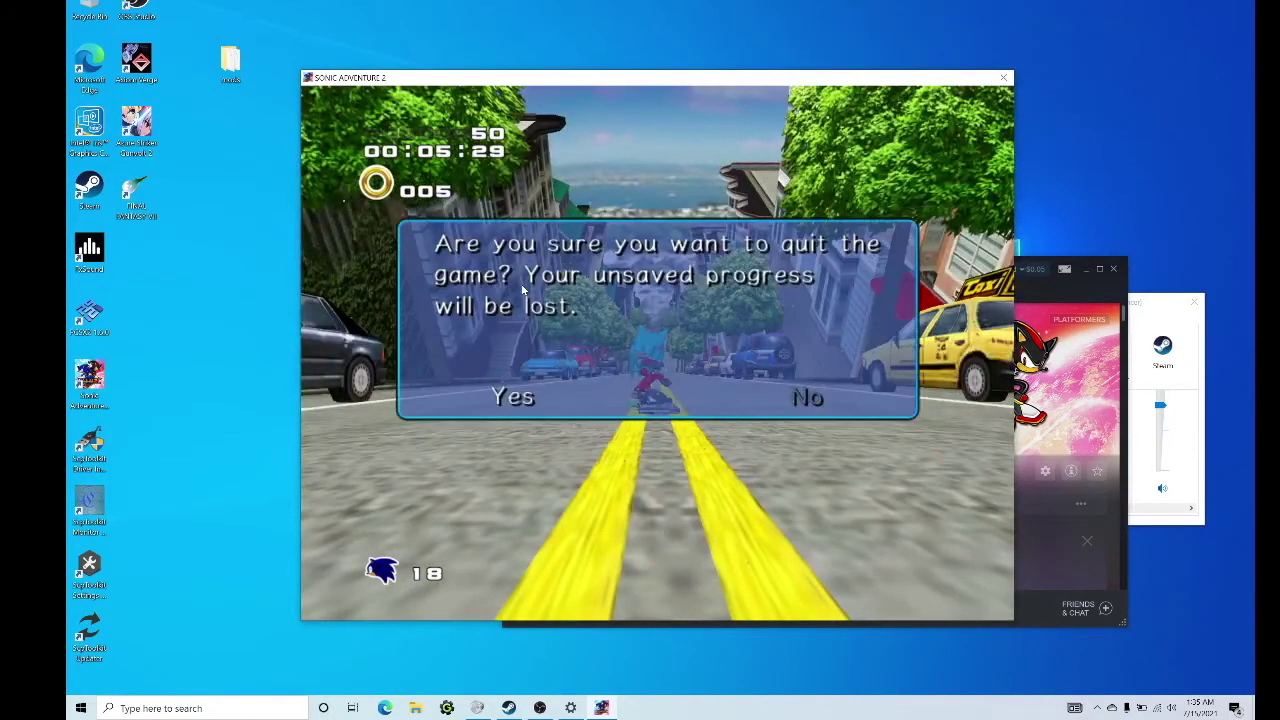
pyautogui.press('Return')
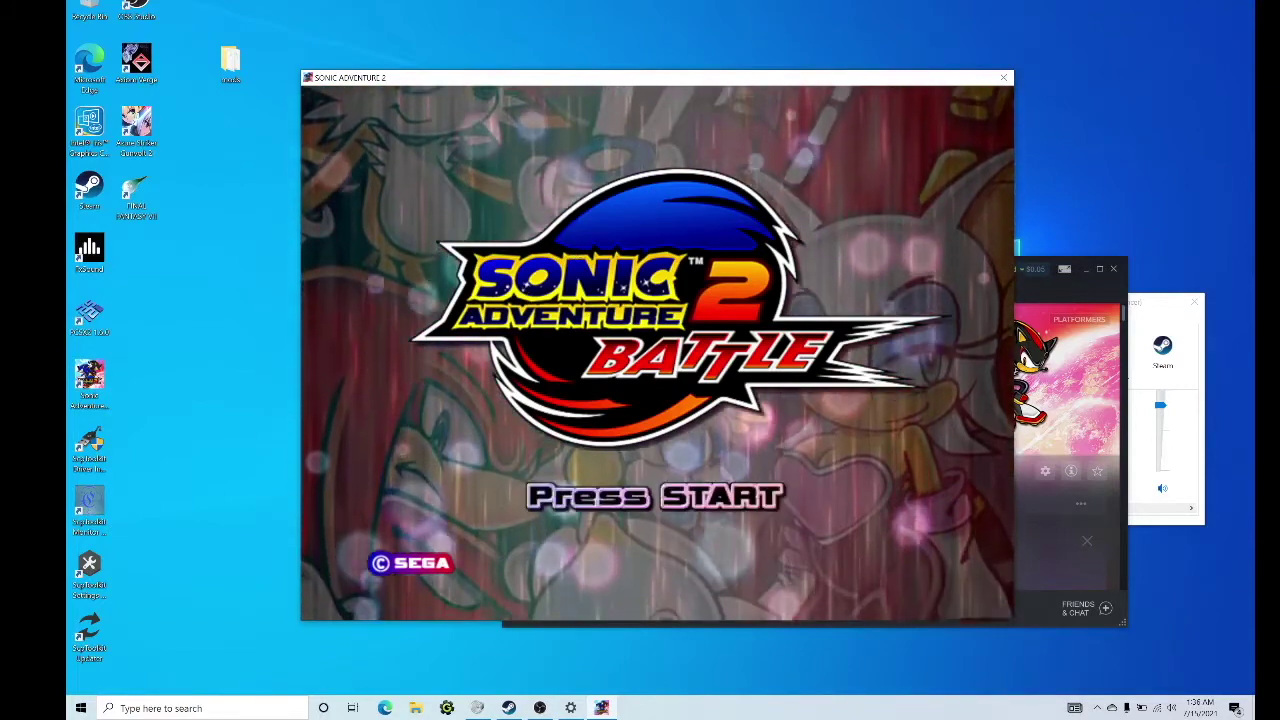
pyautogui.press('Escape')
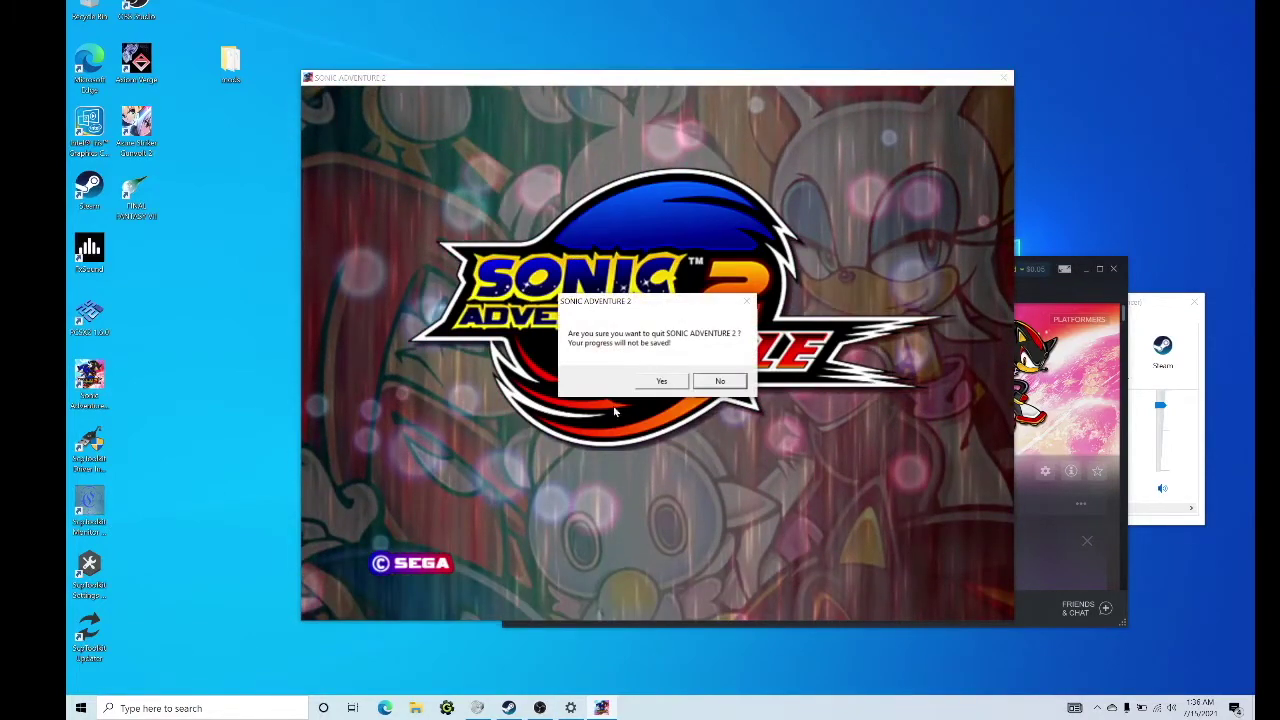
# Step: Confirm closing Sonic Adventure 2 and bring up Volume Mixer's output device list
pyautogui.click(661, 382)
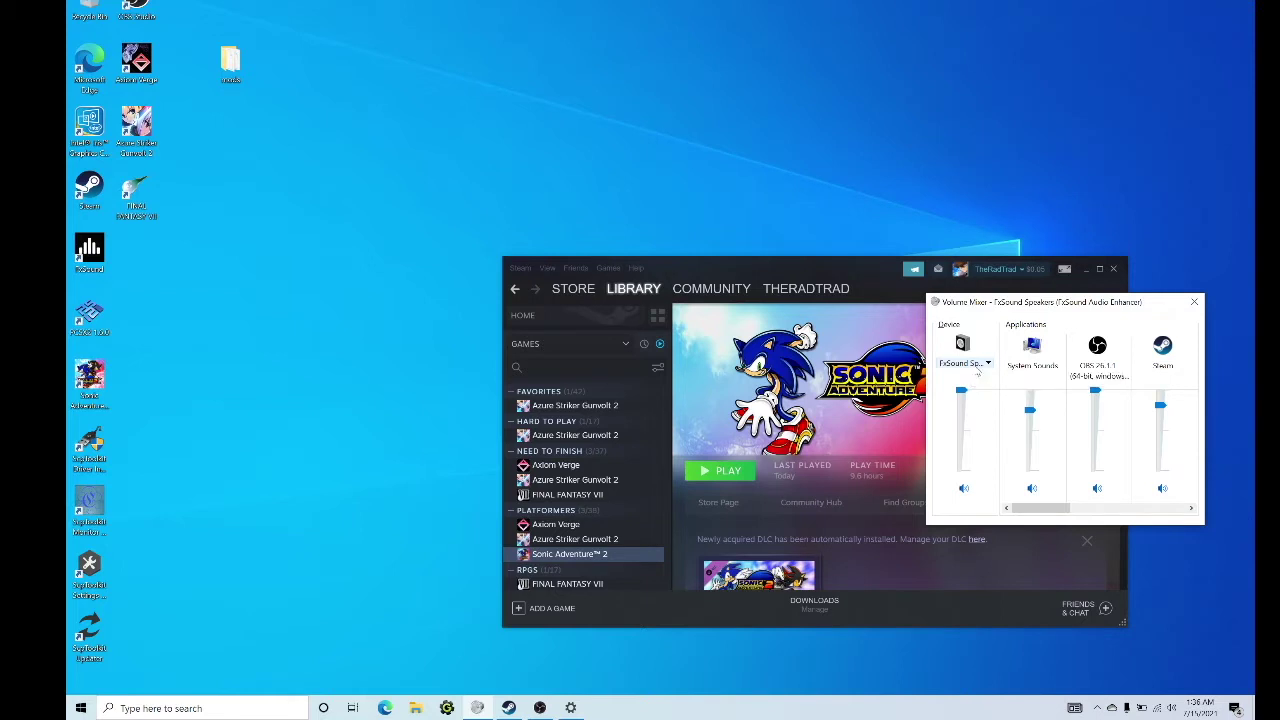
pyautogui.click(976, 366)
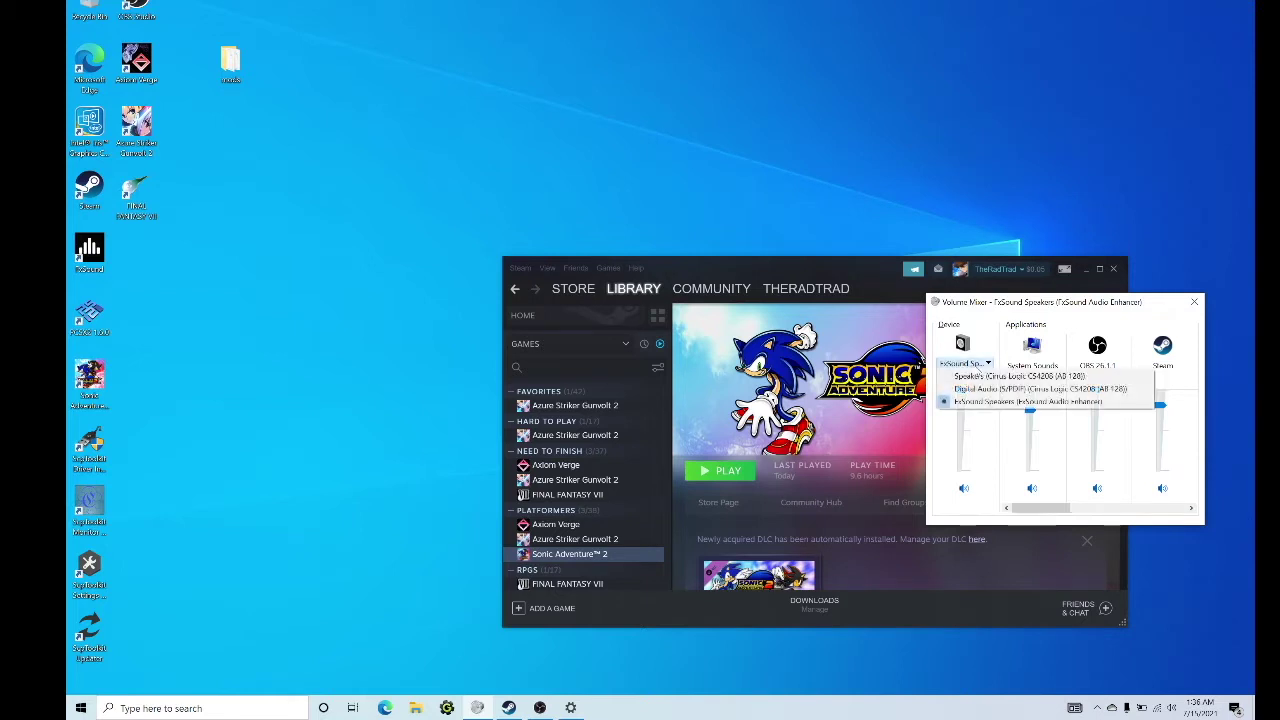
# Step: Switch Volume Mixer output to Speakers and relaunch Sonic Adventure 2 to file selection
pyautogui.click(1008, 379)
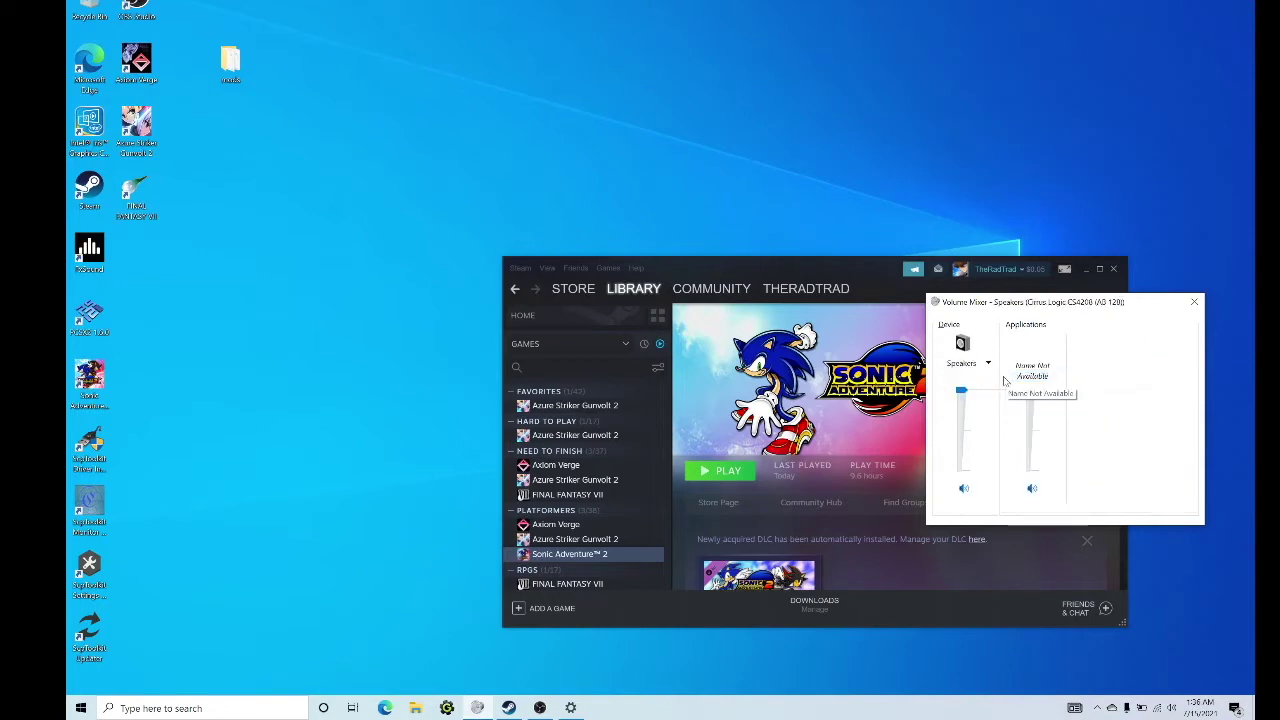
pyautogui.click(730, 476)
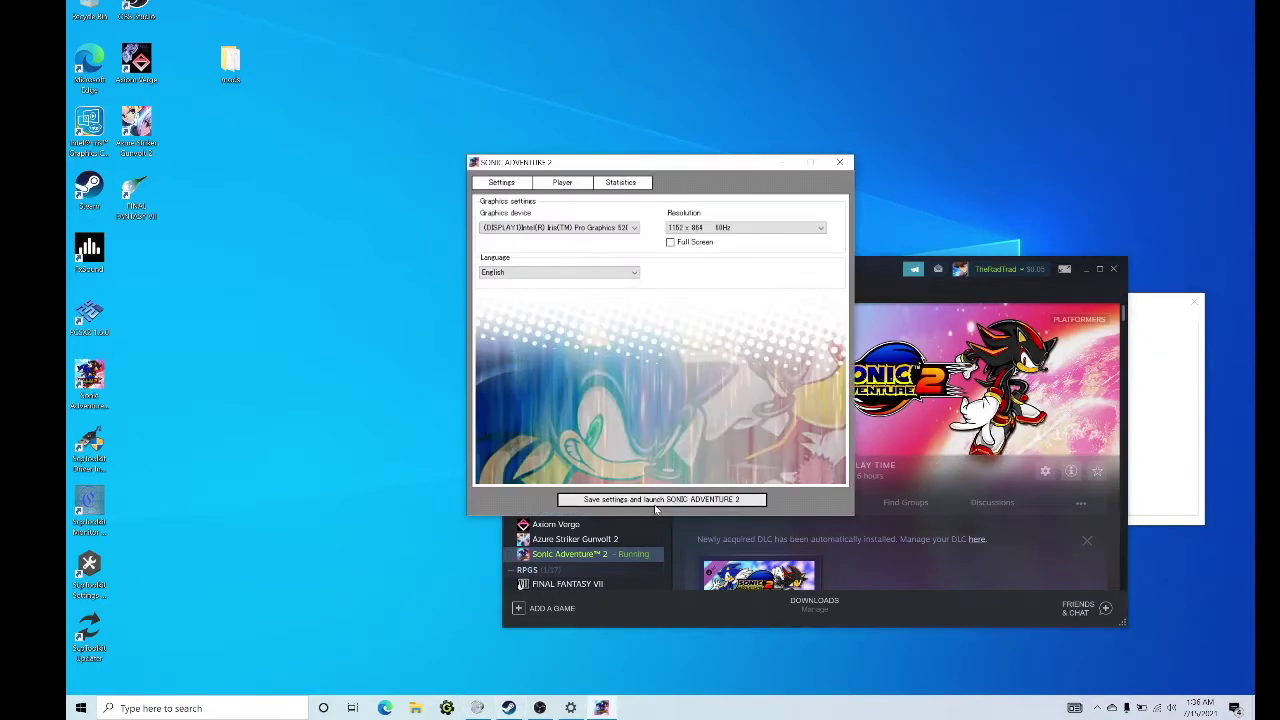
pyautogui.click(654, 501)
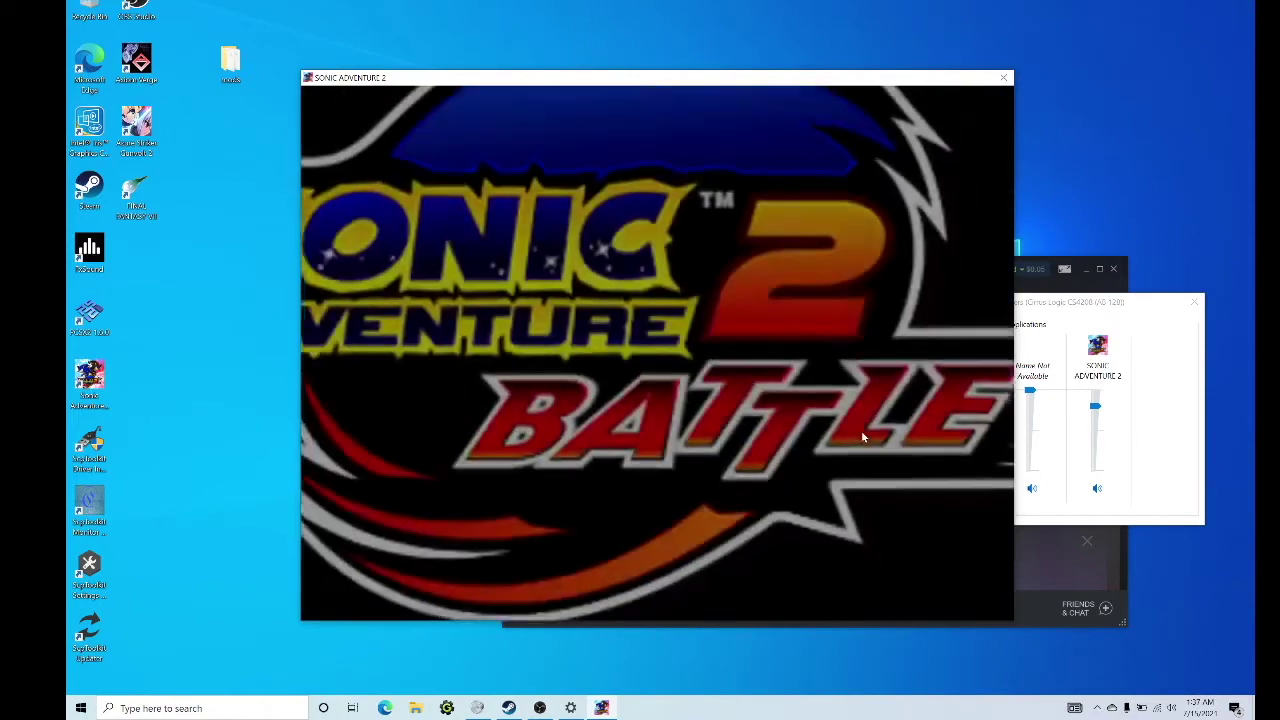
pyautogui.press('Return')
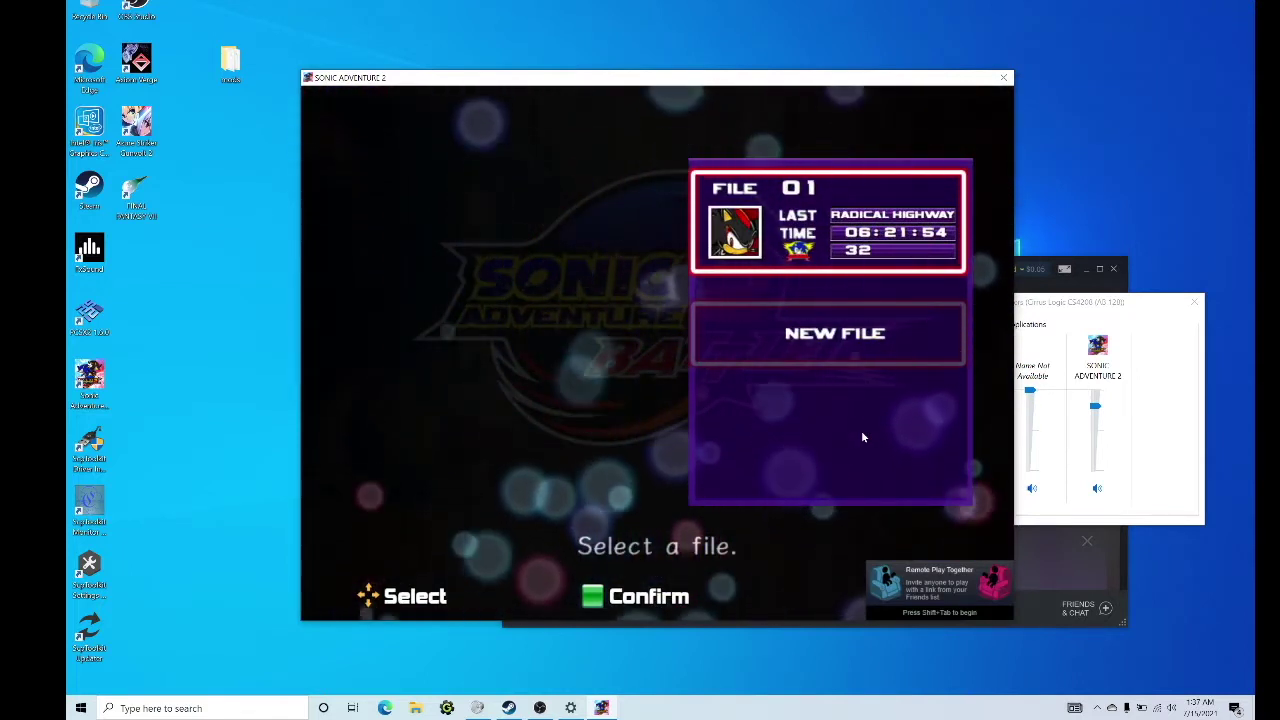
# Step: Load File 01, open and leave the Stage Select map, then request closing the game
pyautogui.press('Return')
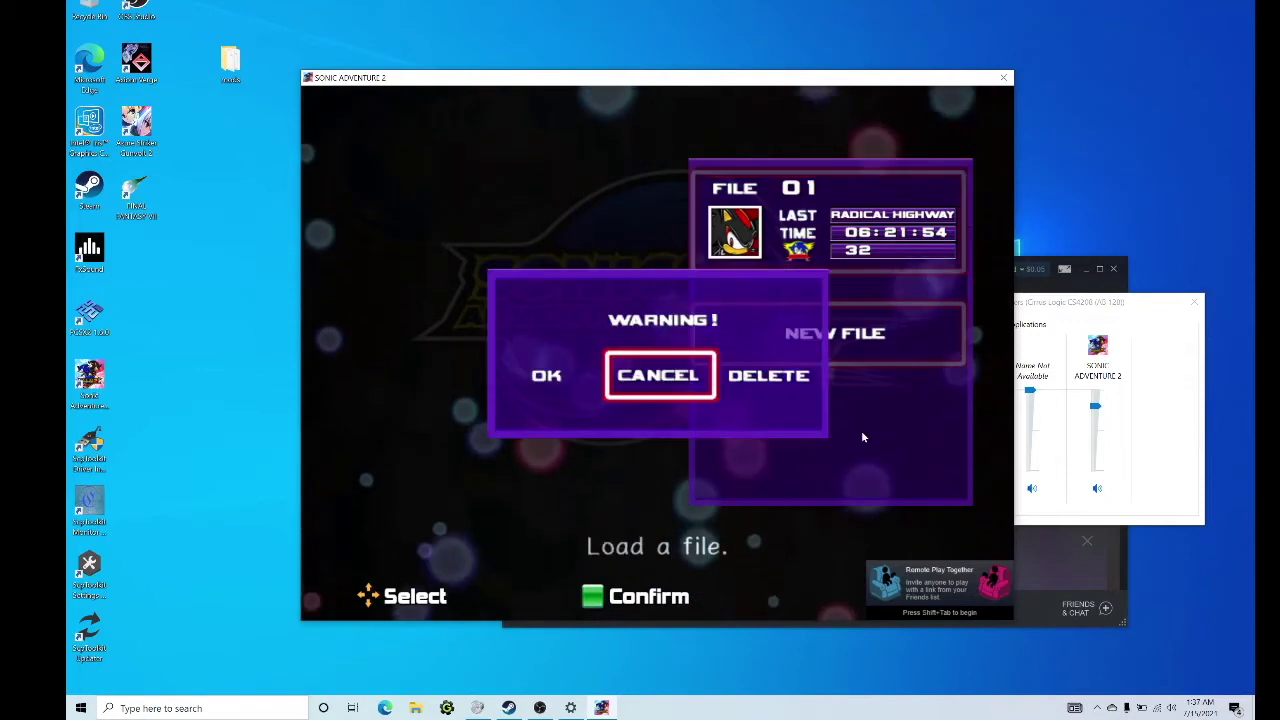
pyautogui.press('Left')
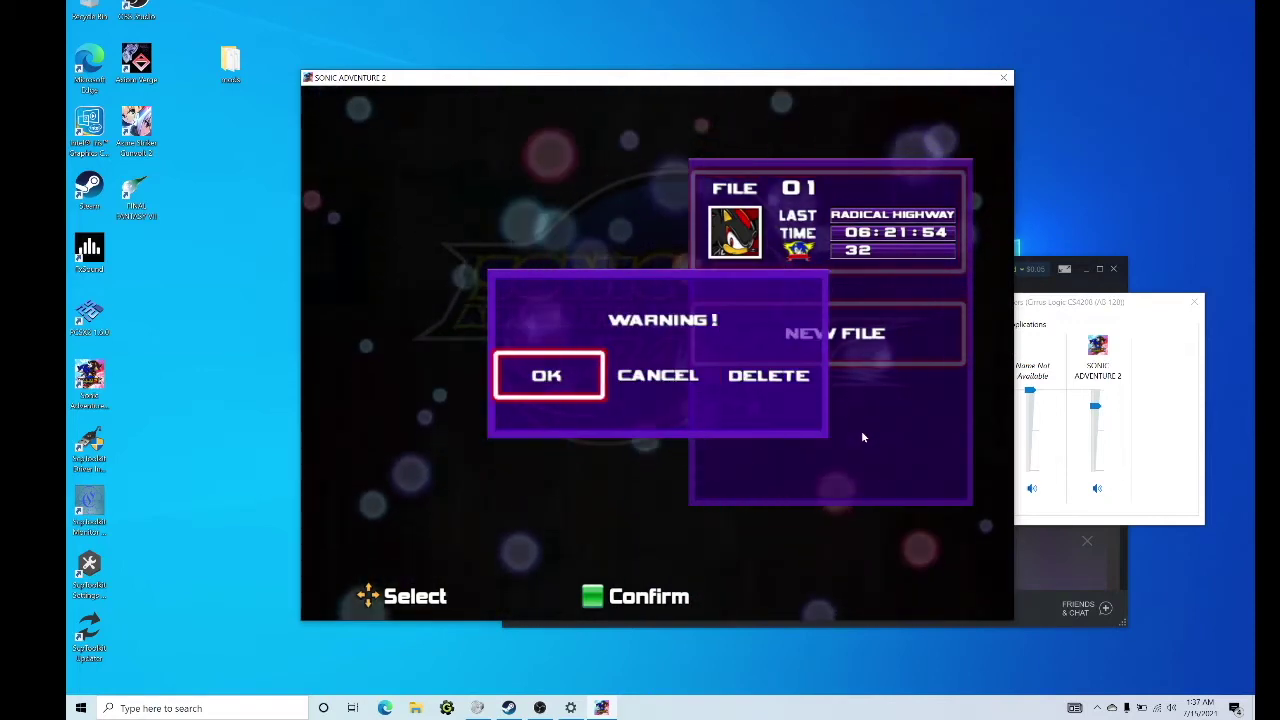
pyautogui.press('Return')
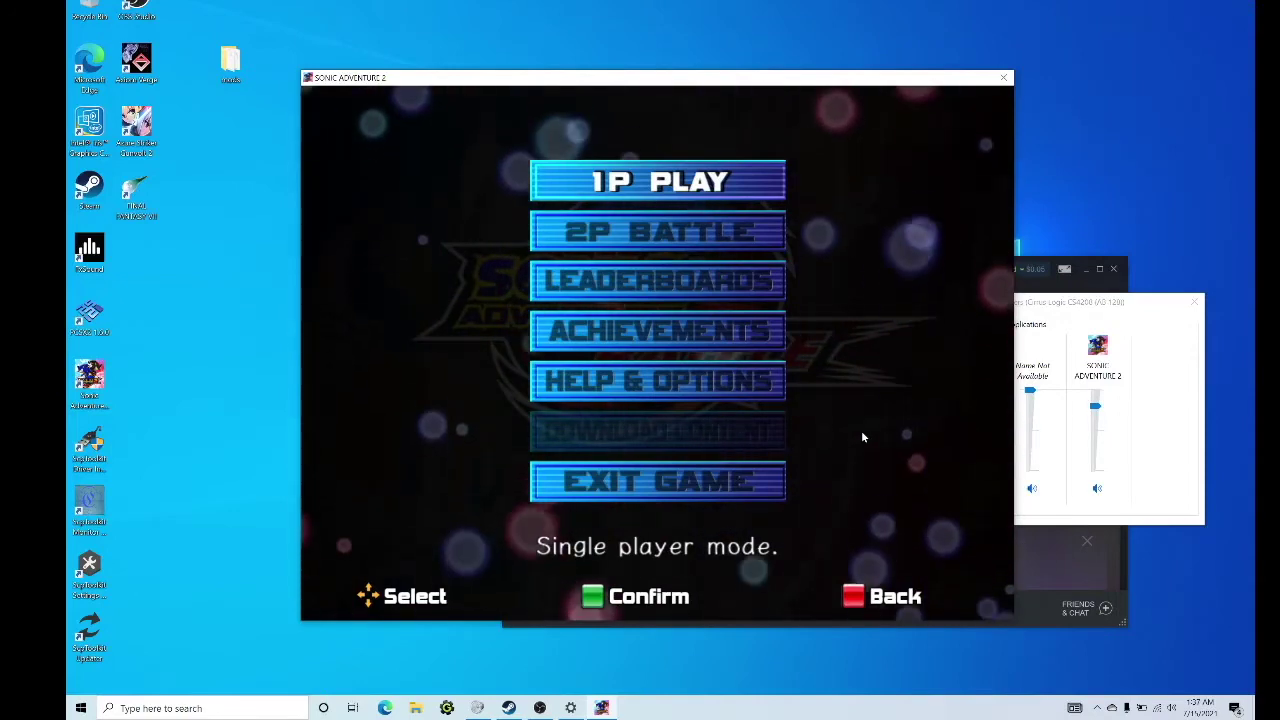
pyautogui.press('Return')
pyautogui.press('Return')
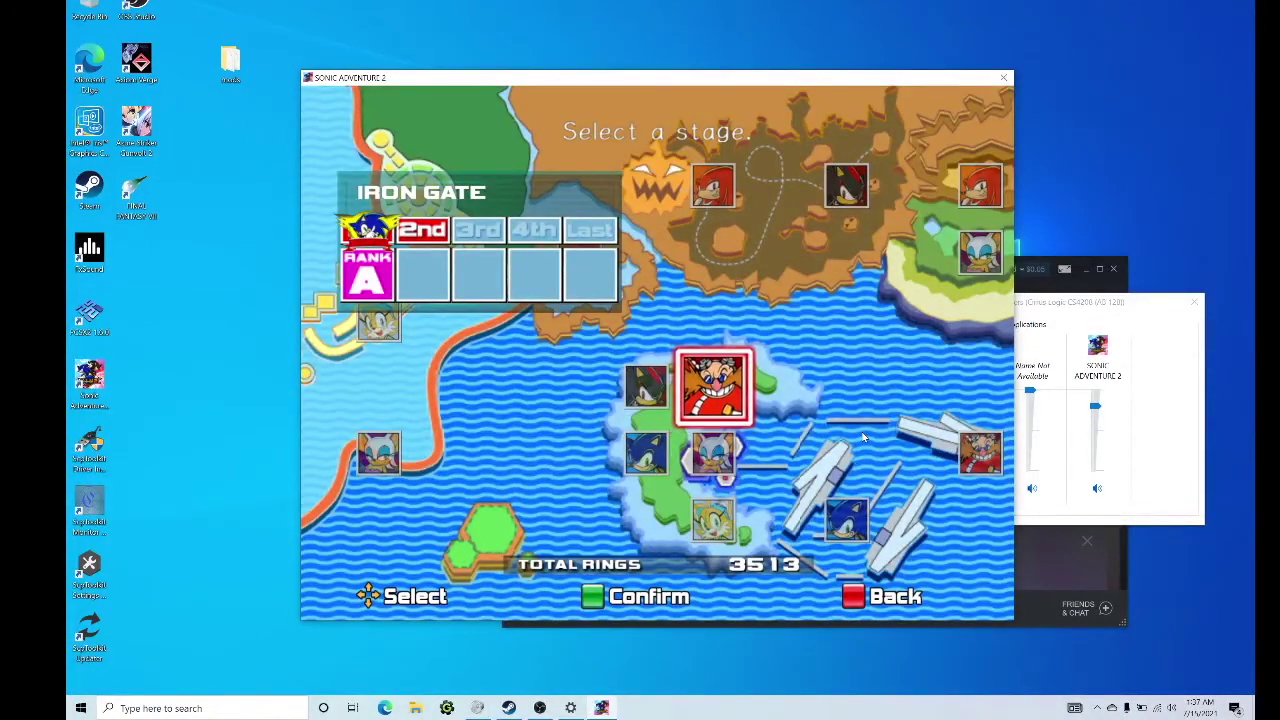
pyautogui.press('Return')
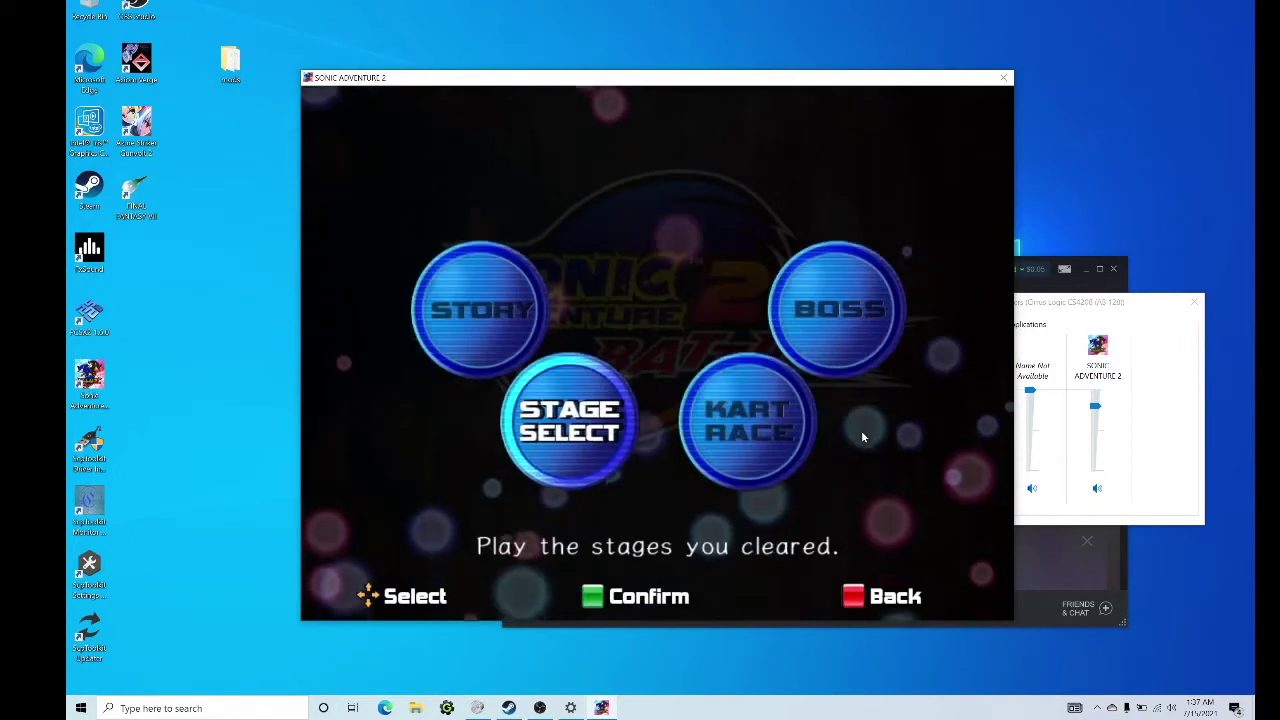
pyautogui.press('Up')
pyautogui.press('Down')
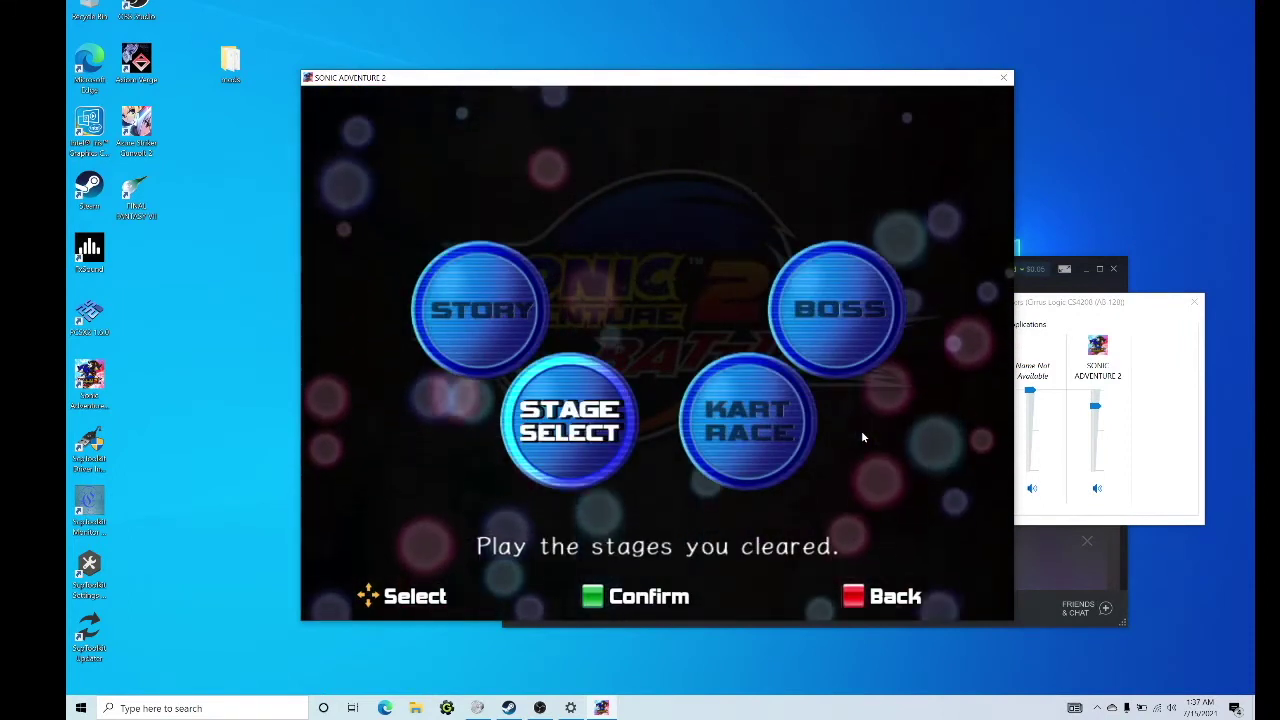
pyautogui.click(1004, 78)
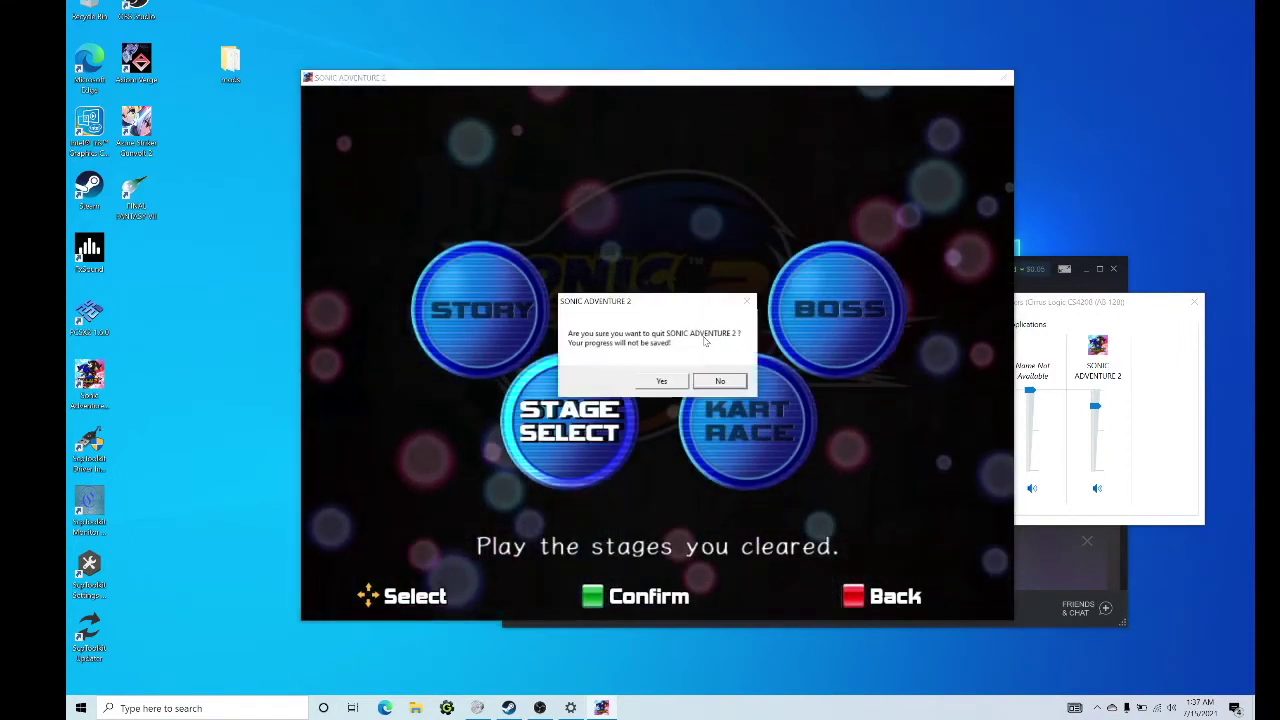
pyautogui.click(663, 380)
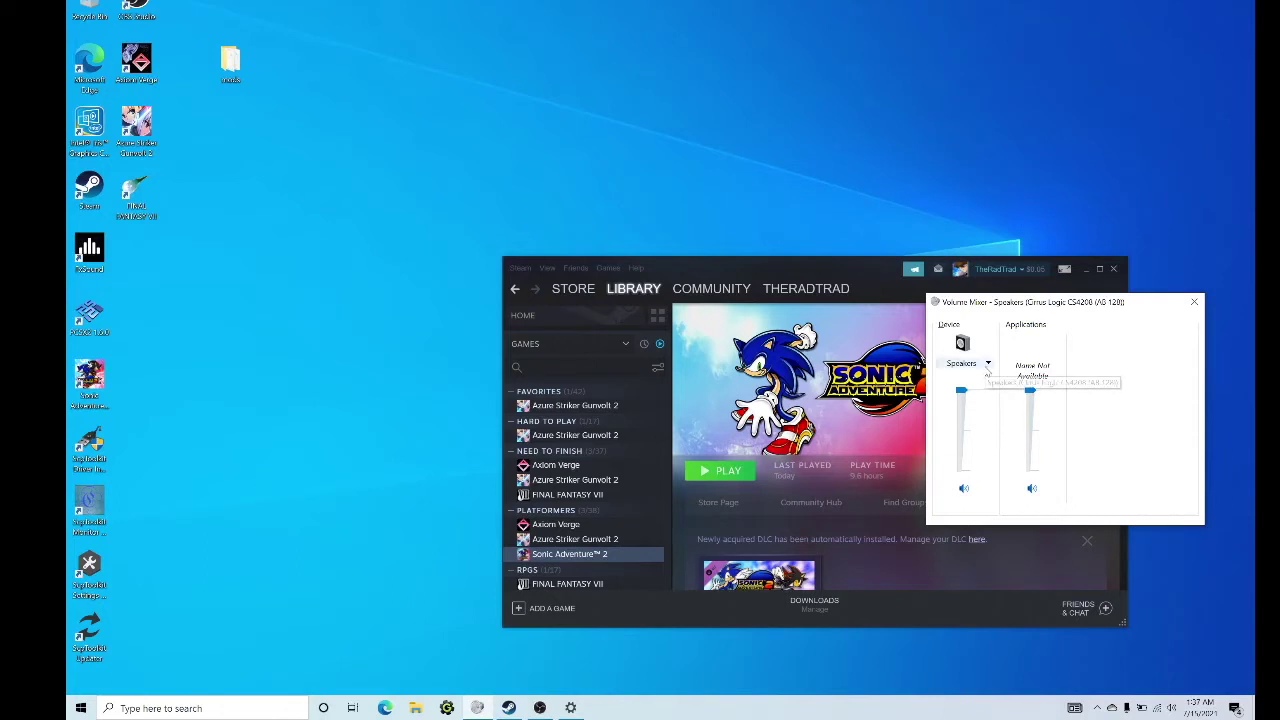
pyautogui.click(987, 367)
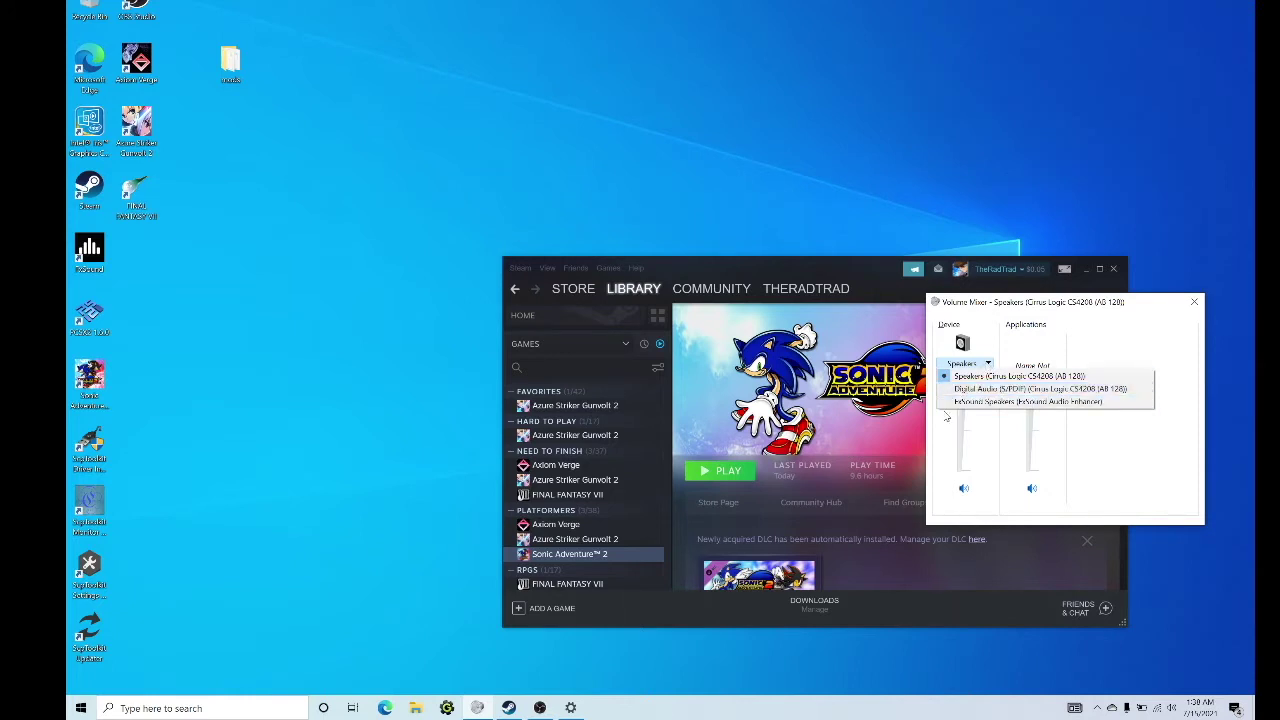
pyautogui.click(964, 401)
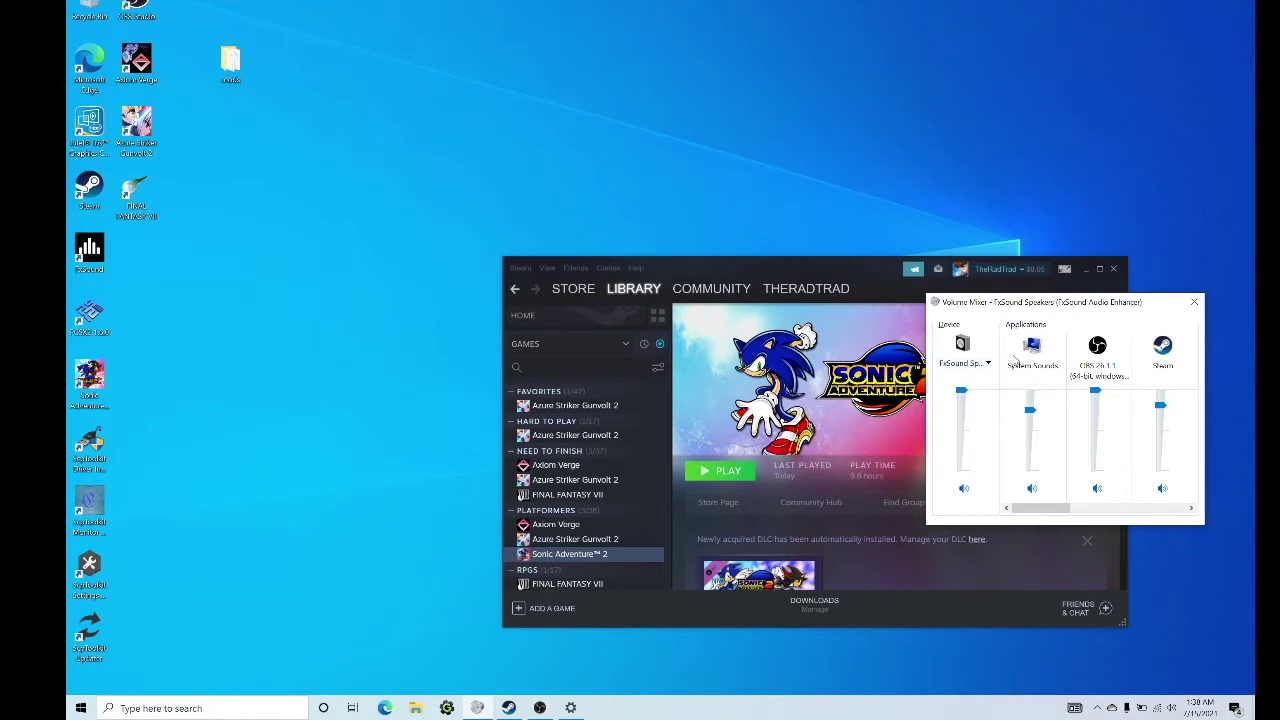
# Step: Close Settings, open and close System Information via 'systemm' search, then search again
pyautogui.click(570, 708)
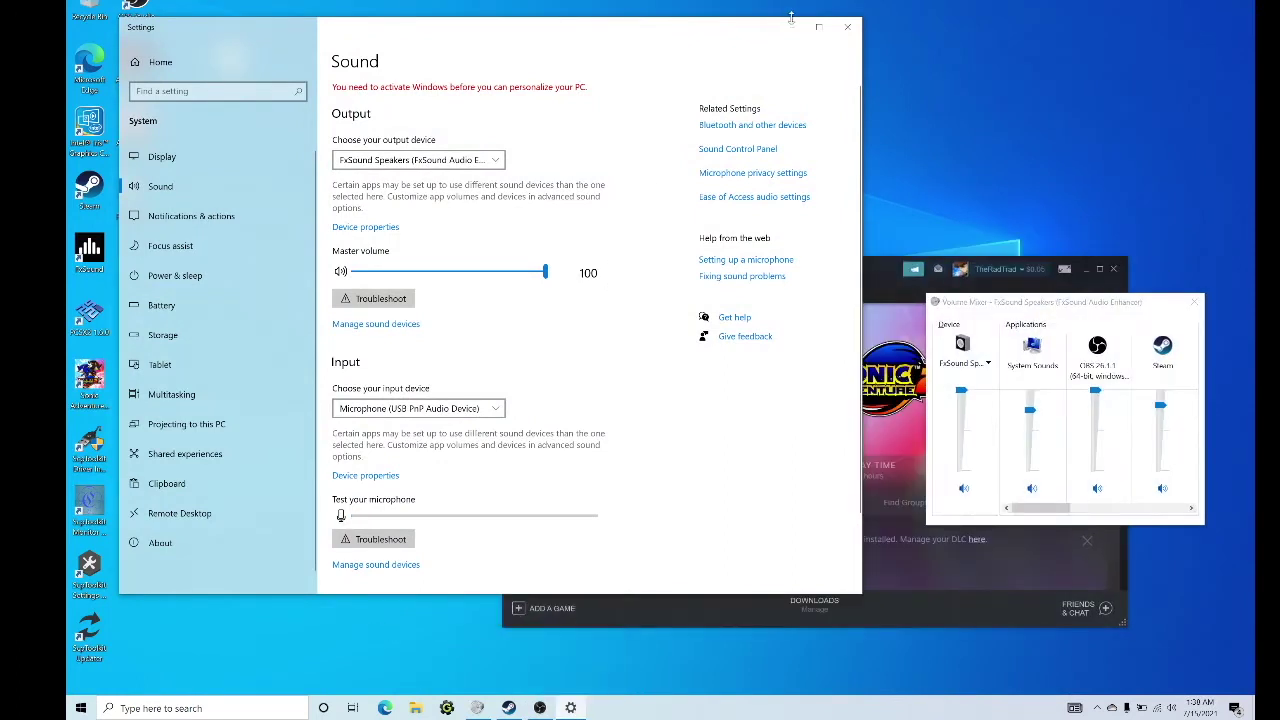
pyautogui.click(847, 27)
pyautogui.click(157, 708)
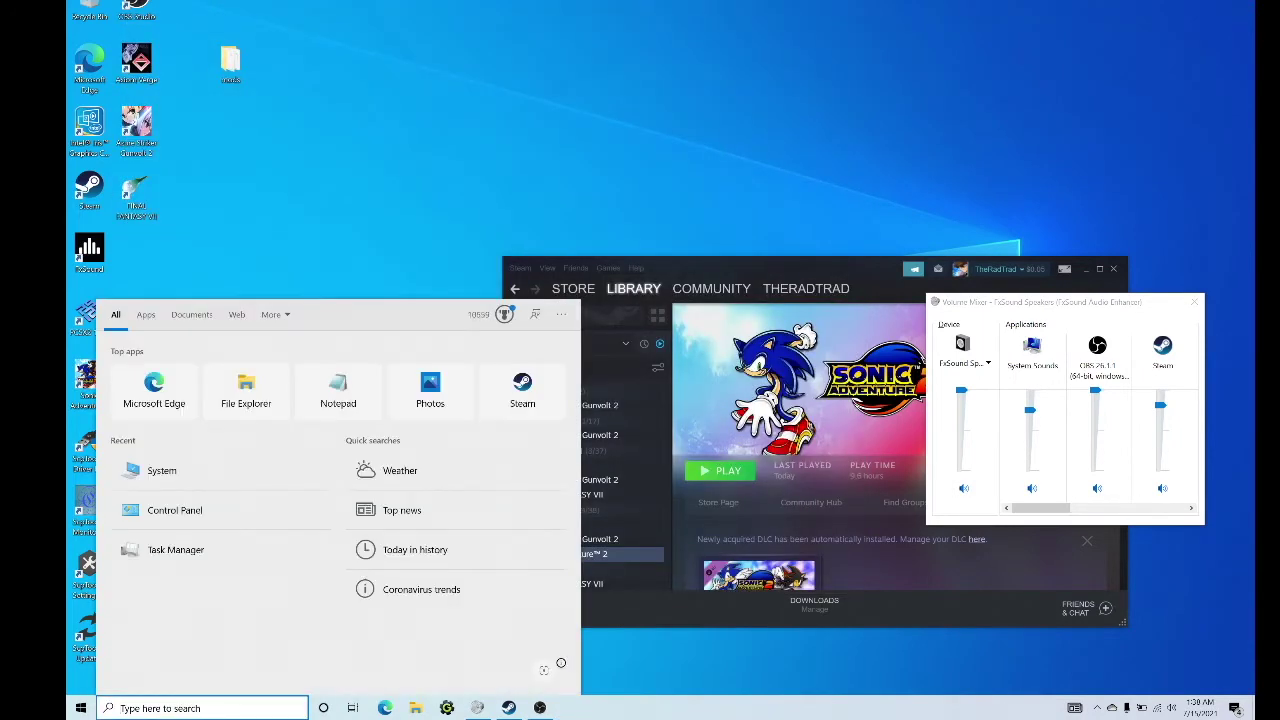
pyautogui.write('systemm')
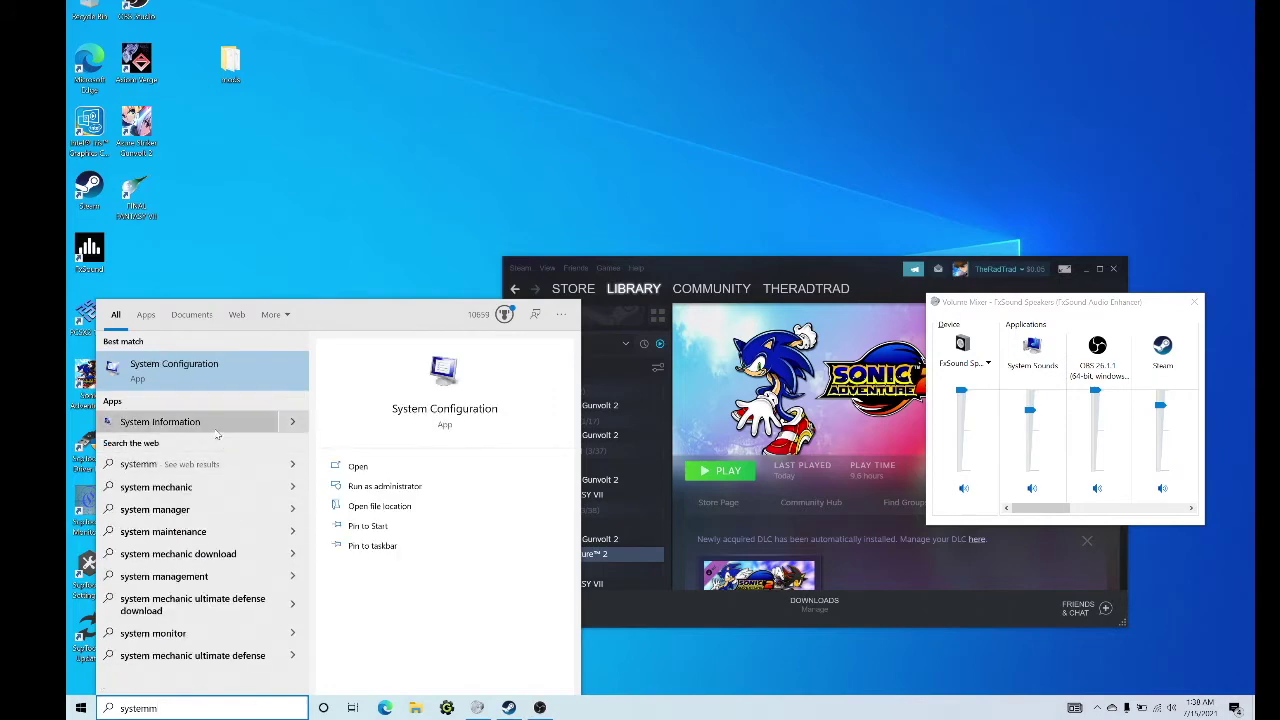
pyautogui.click(216, 430)
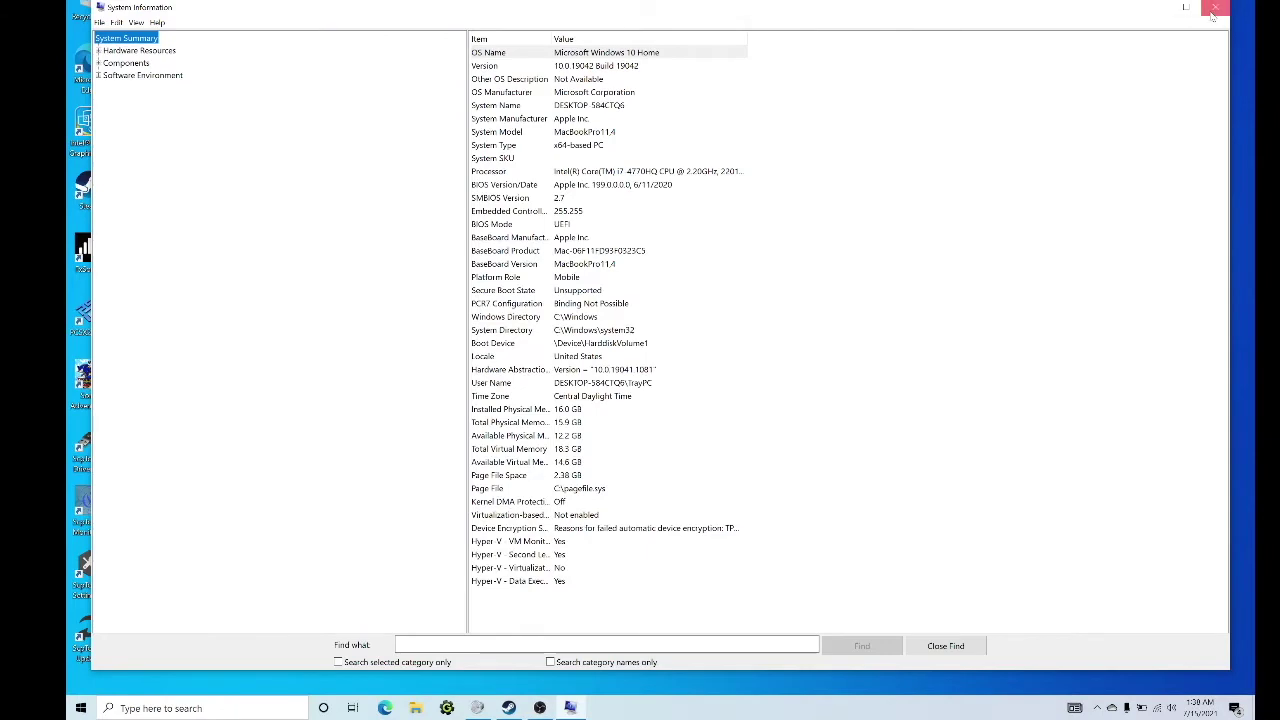
pyautogui.click(1215, 7)
pyautogui.click(200, 708)
pyautogui.write('sy')
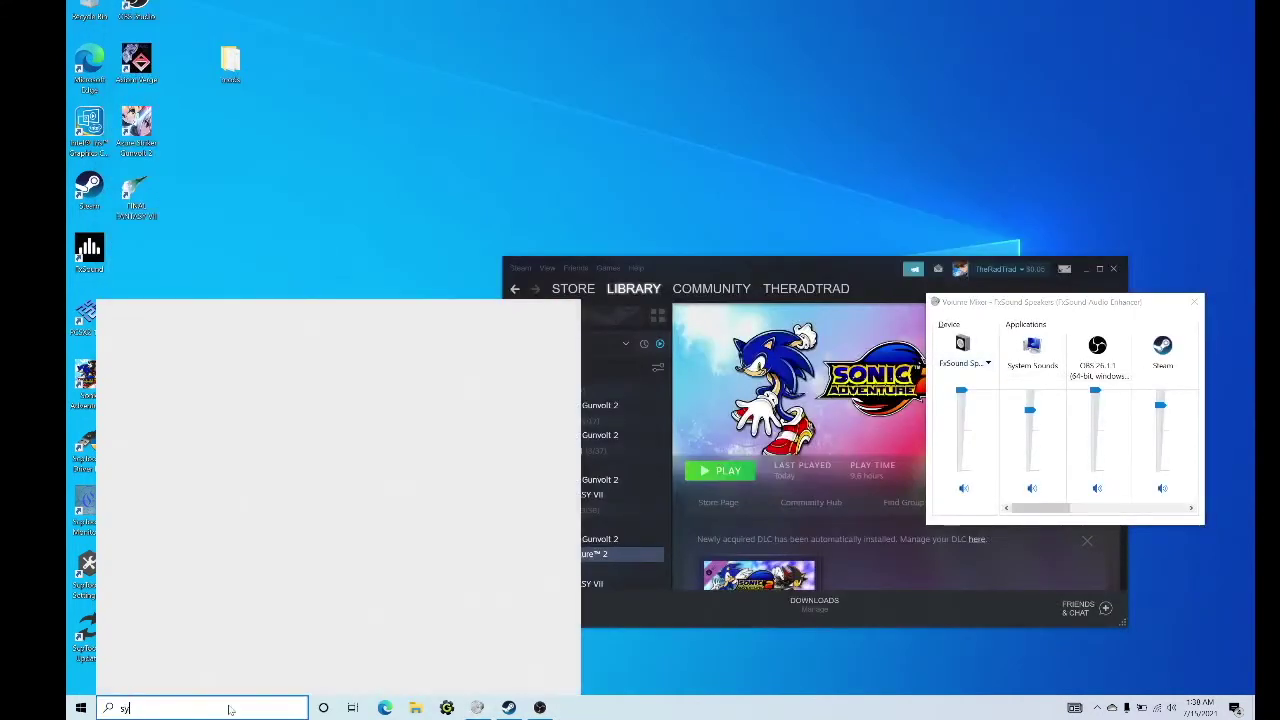
pyautogui.write('s')
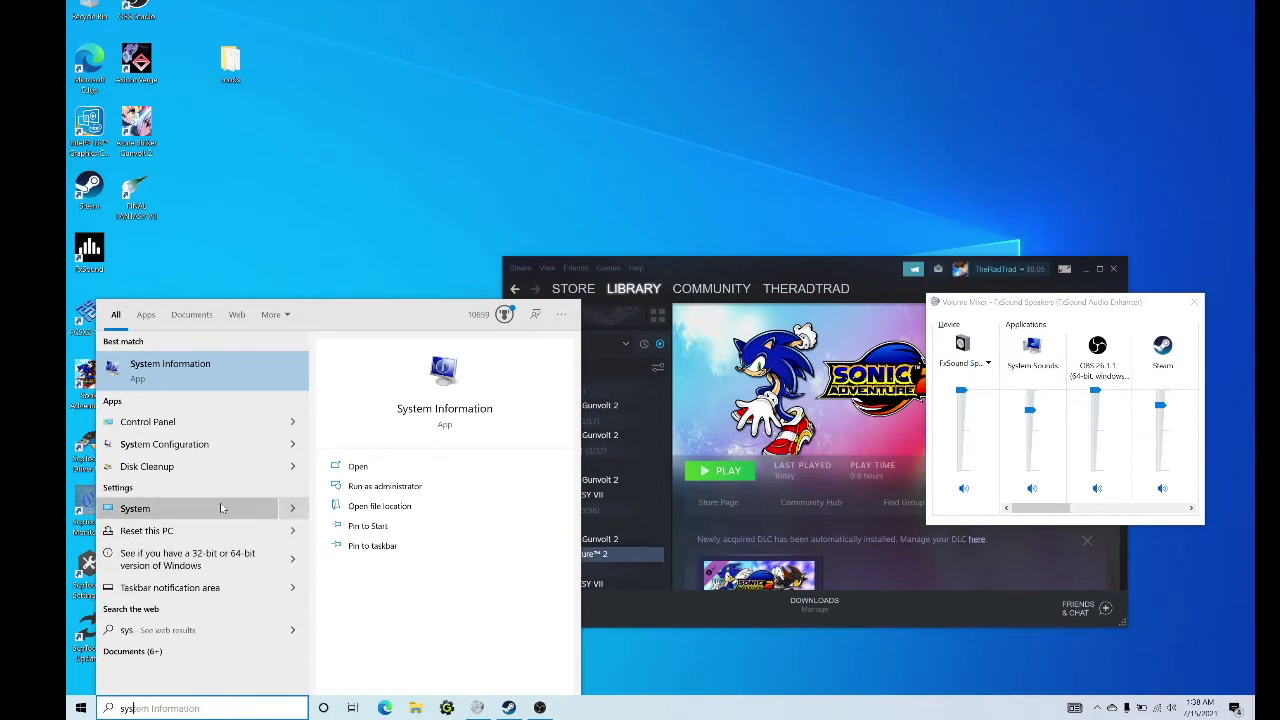
# Step: Open Settings from the search results and go to the Sound page
pyautogui.click(183, 512)
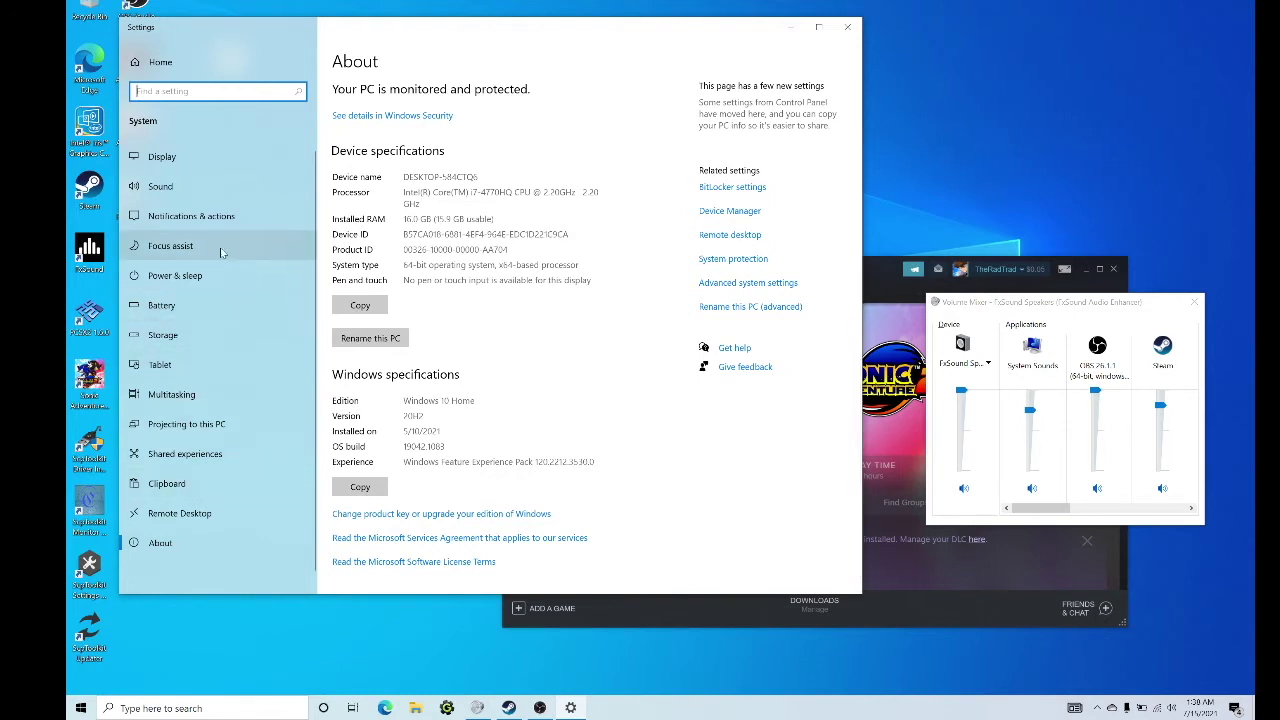
pyautogui.click(221, 187)
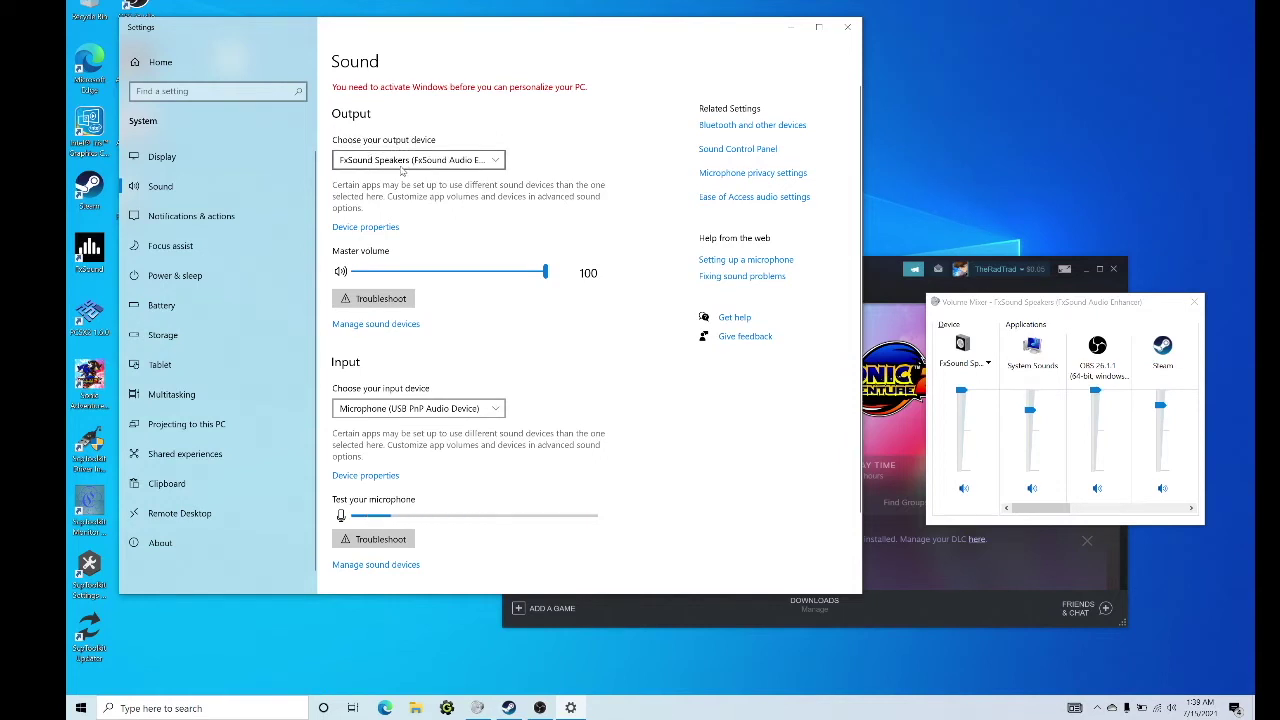
pyautogui.click(405, 162)
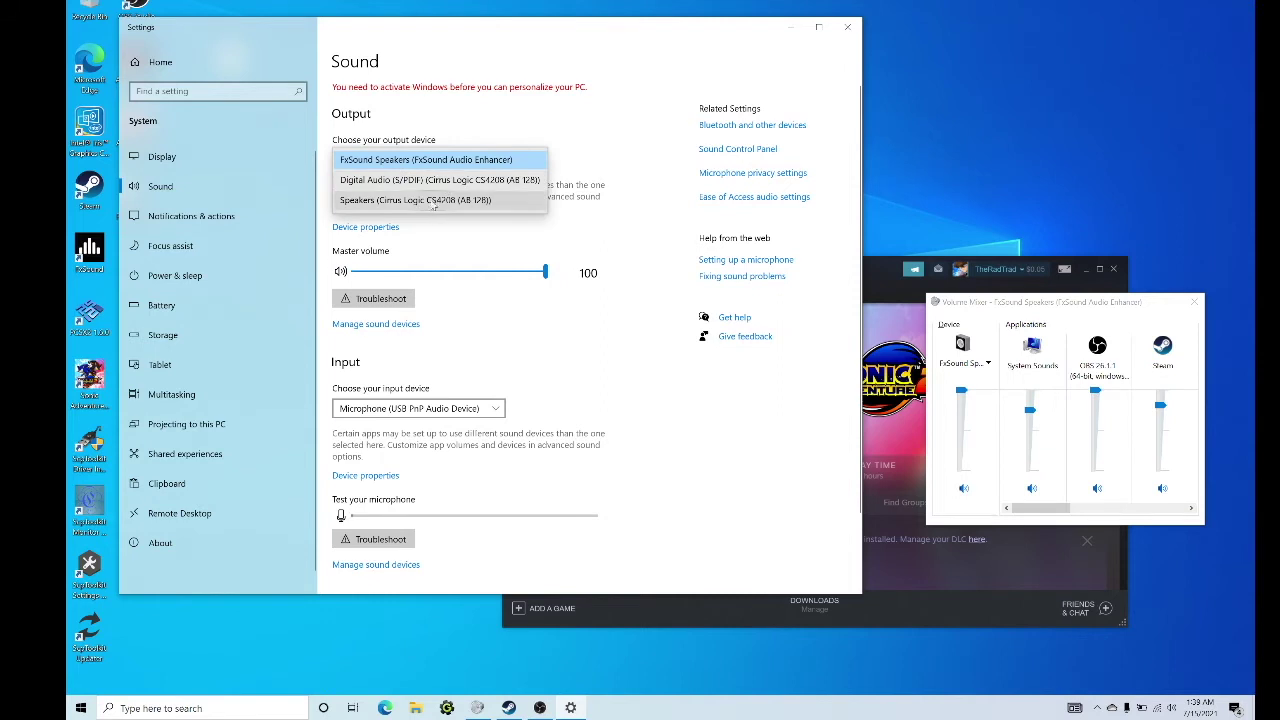
pyautogui.click(433, 205)
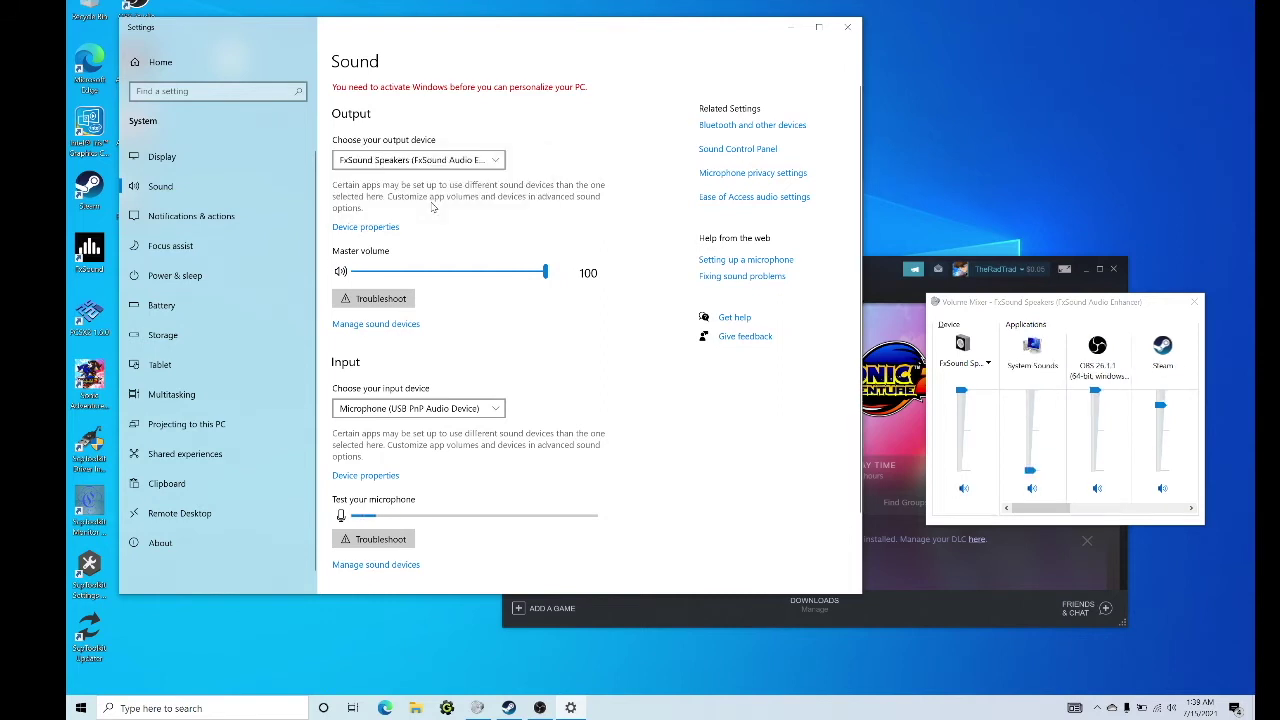
pyautogui.click(463, 163)
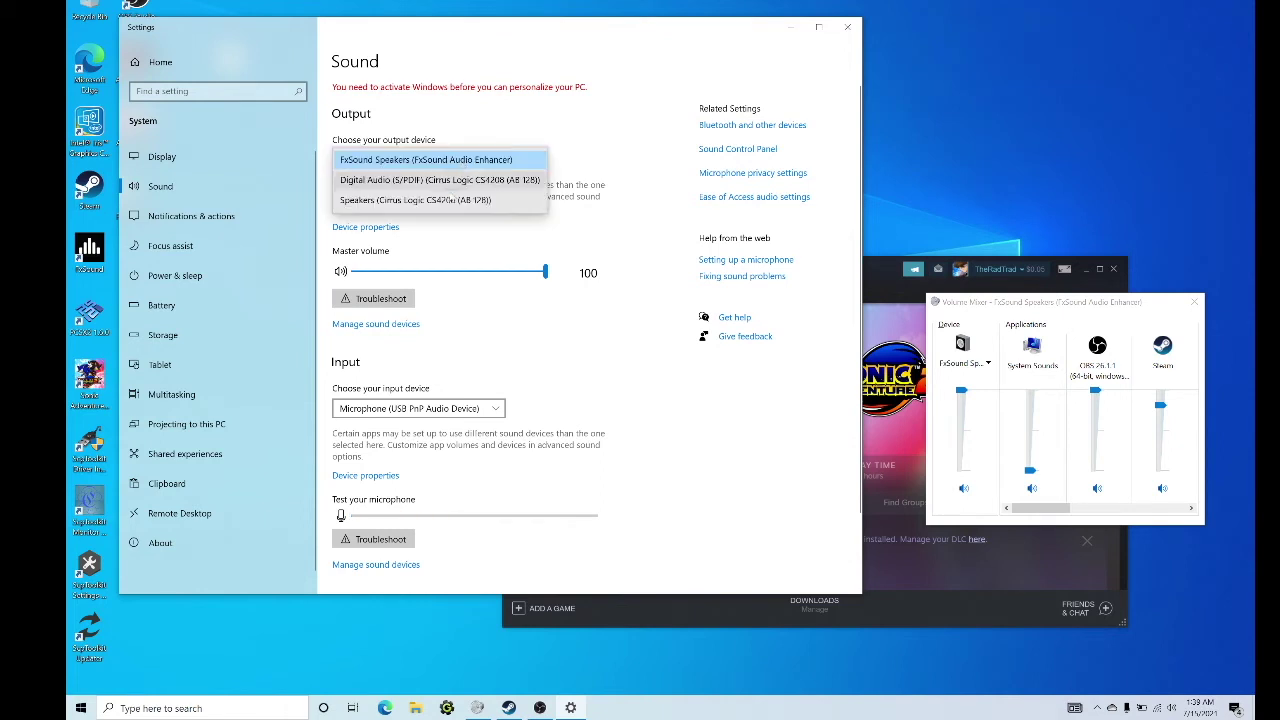
pyautogui.click(438, 205)
pyautogui.click(421, 165)
pyautogui.click(440, 204)
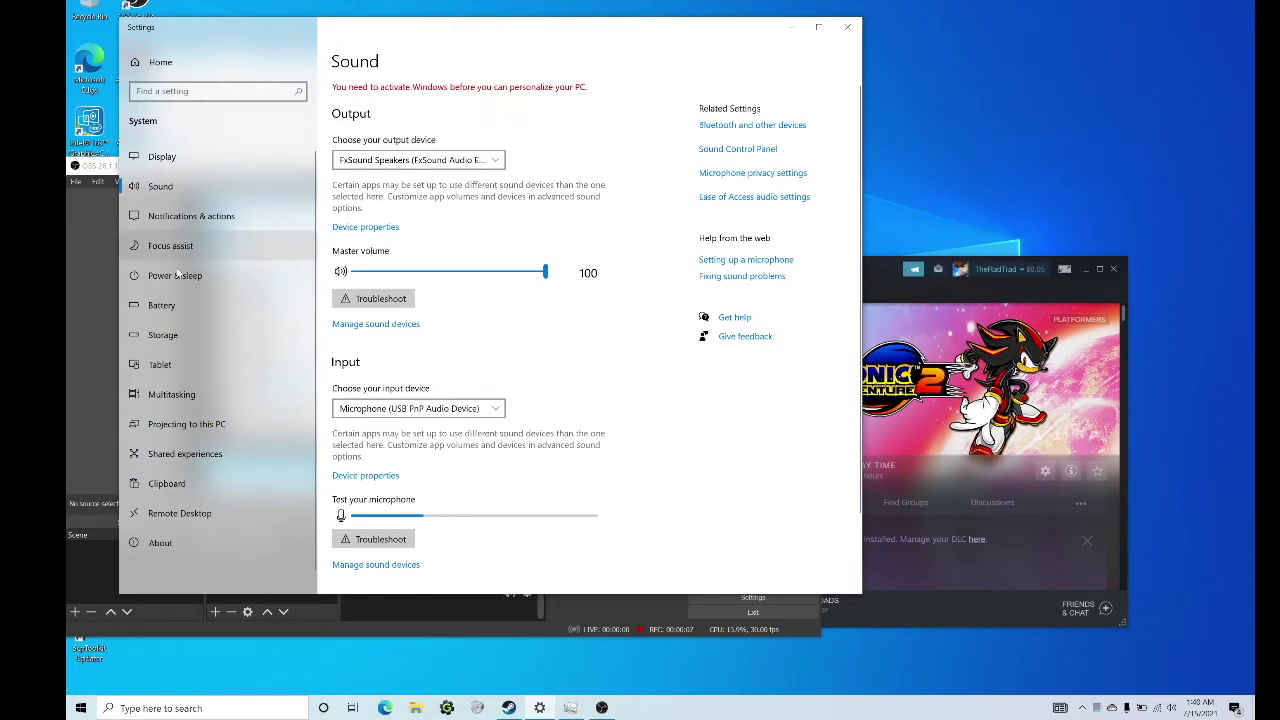
# Step: Drag the OBS window to the screen bottom and launch FxSound from its desktop icon
pyautogui.click(68, 322)
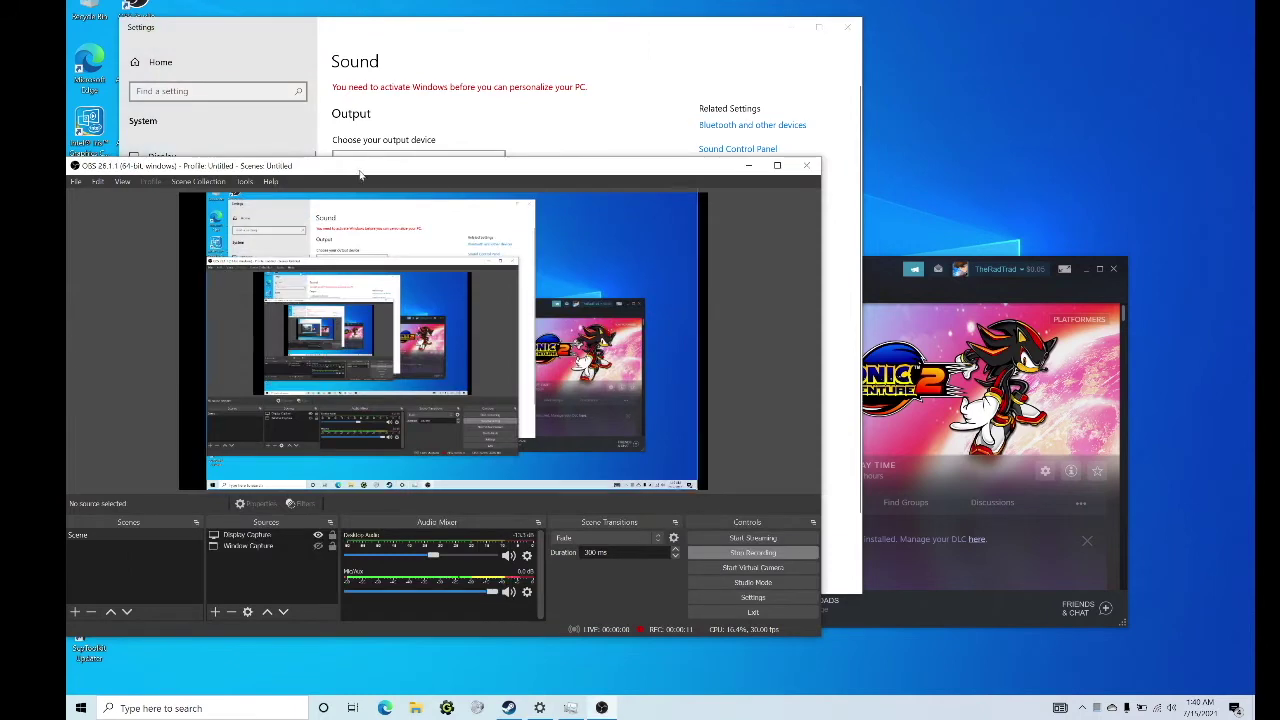
pyautogui.moveTo(338, 166)
pyautogui.mouseDown()
pyautogui.moveTo(710, 288)
pyautogui.moveTo(600, 284)
pyautogui.mouseUp()
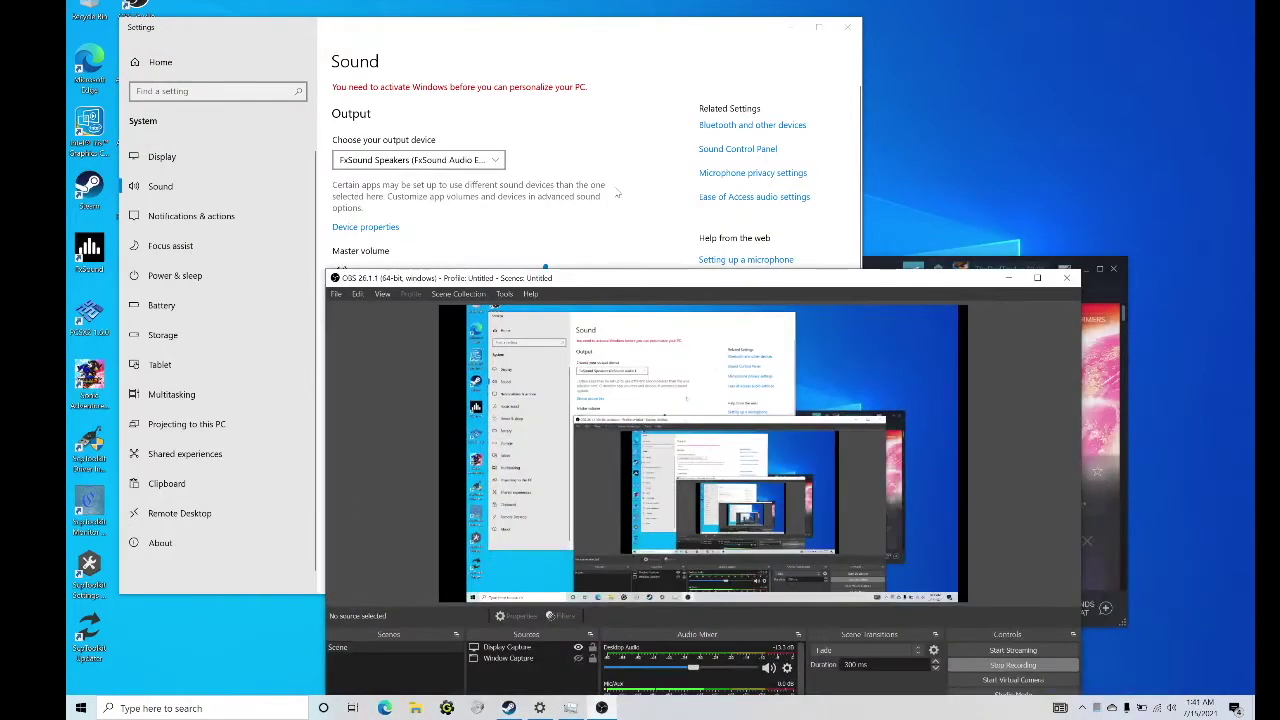
pyautogui.click(440, 235)
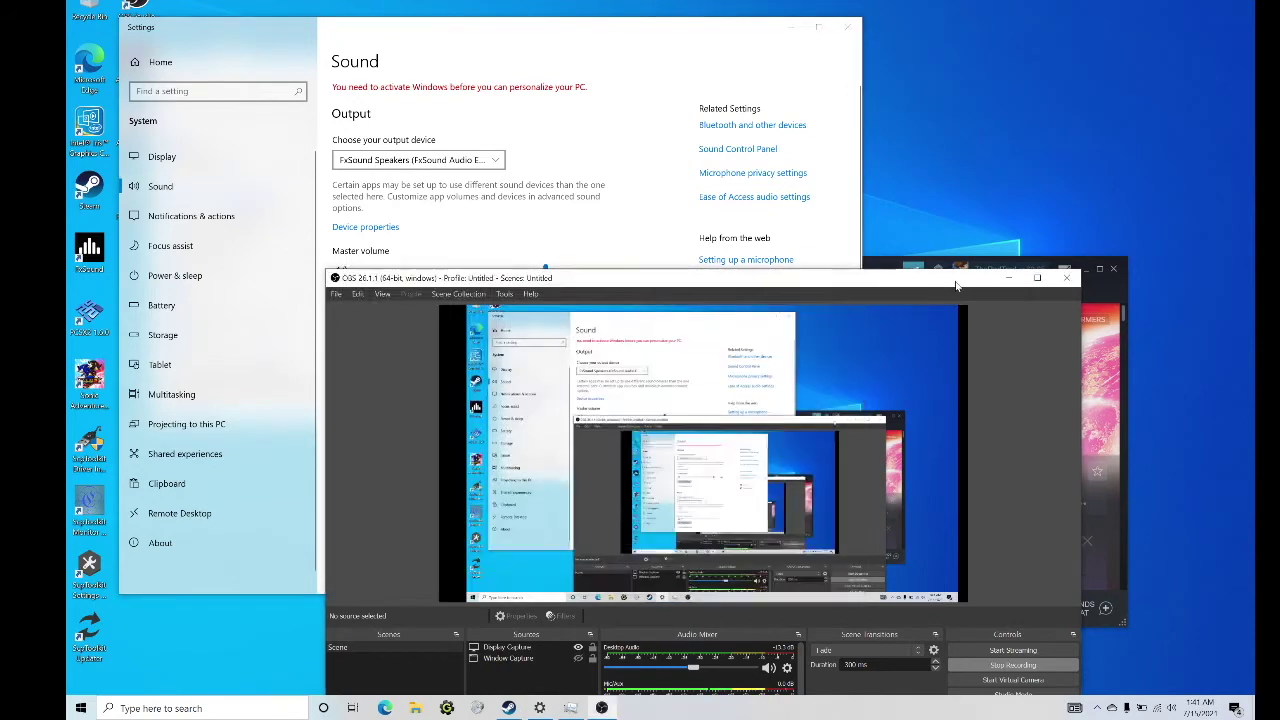
pyautogui.moveTo(994, 276); pyautogui.dragTo(1015, 648)
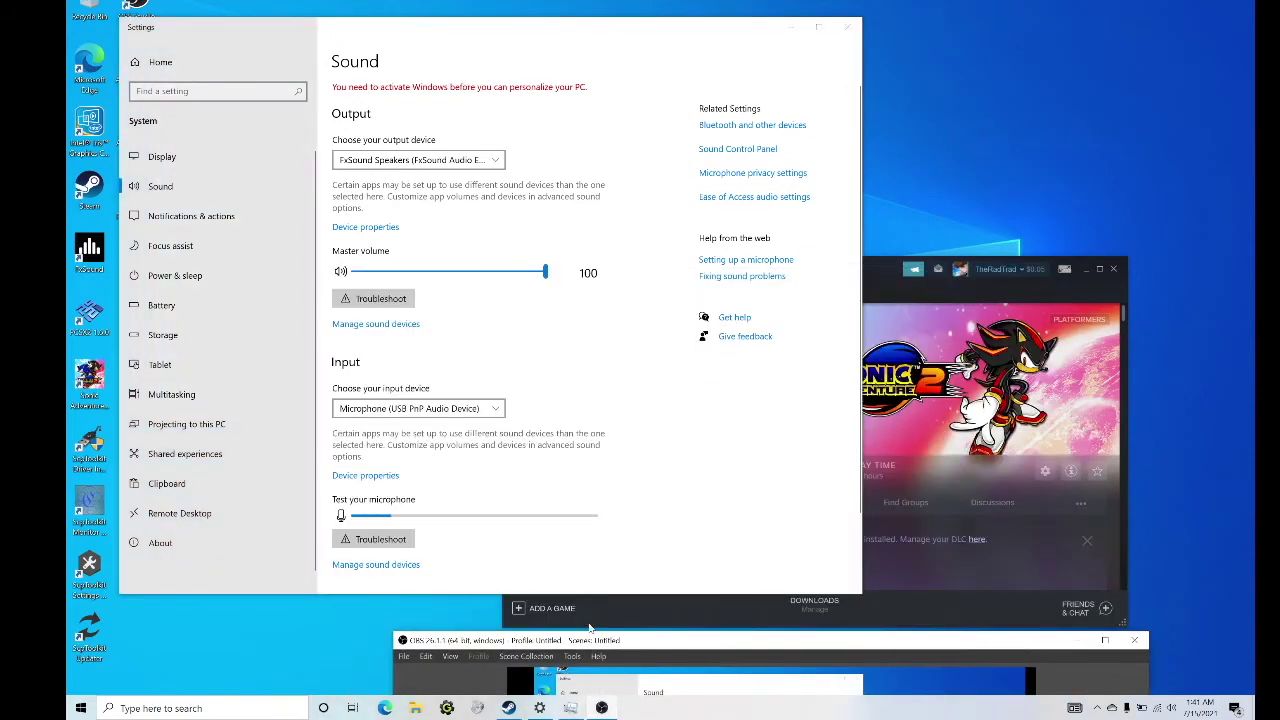
pyautogui.moveTo(603, 648); pyautogui.dragTo(735, 683)
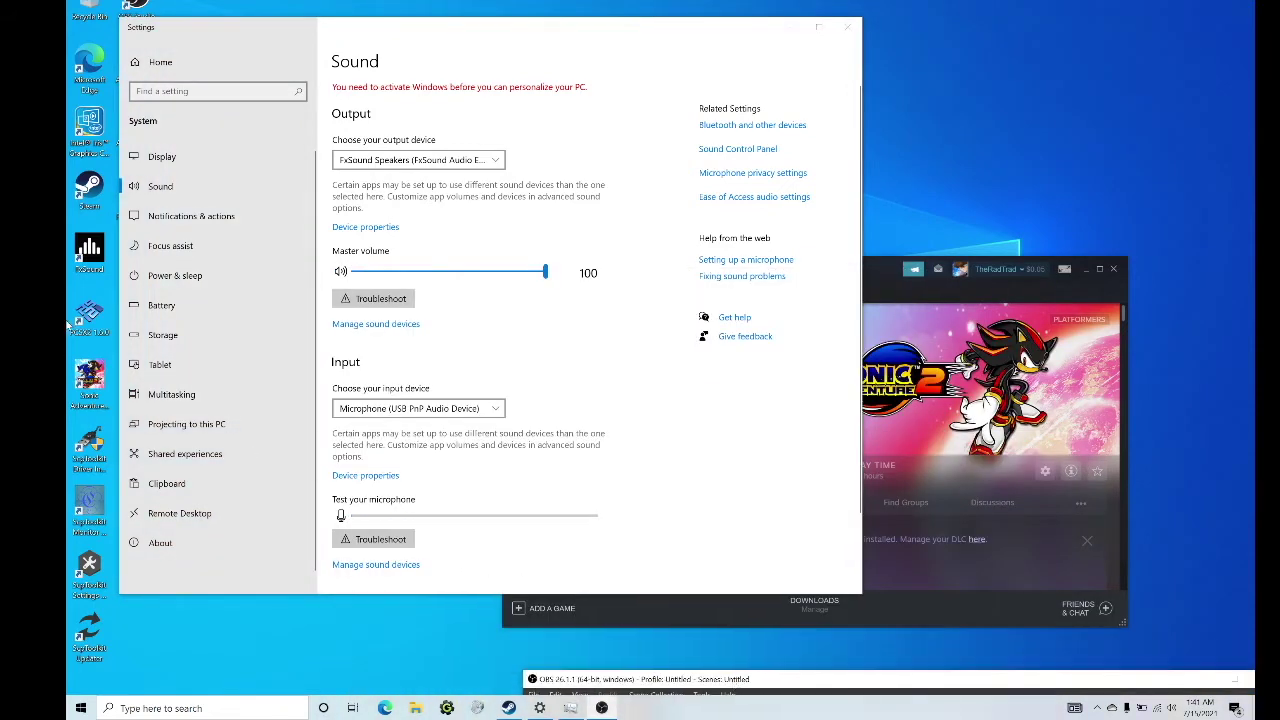
pyautogui.click(89, 252)
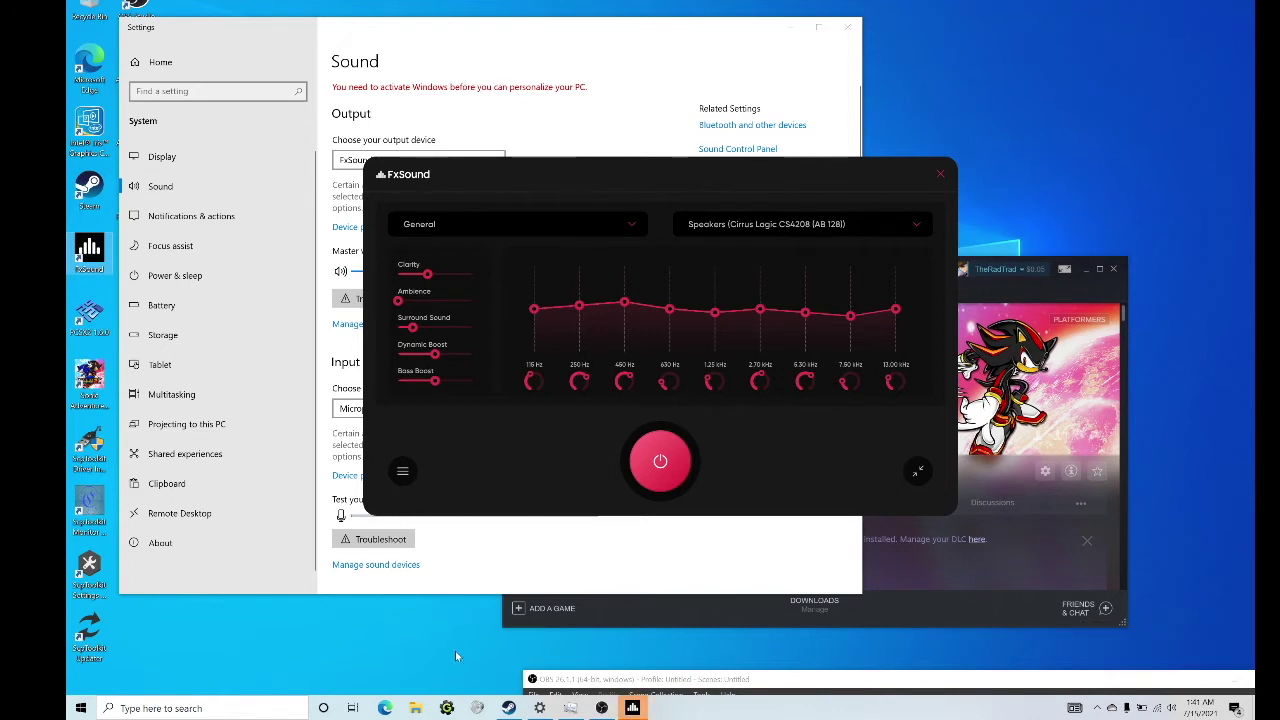
# Step: End the FxSound task in Task Manager, then close Task Manager
pyautogui.click(200, 708)
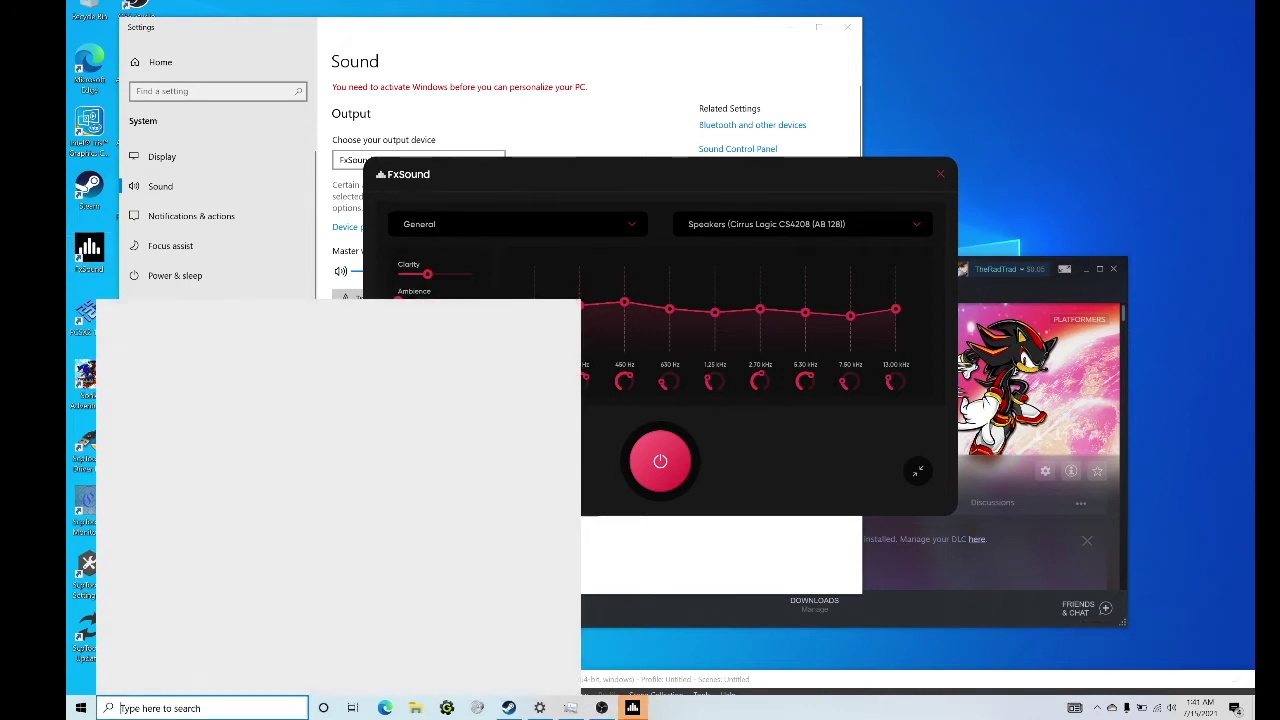
pyautogui.click(572, 708)
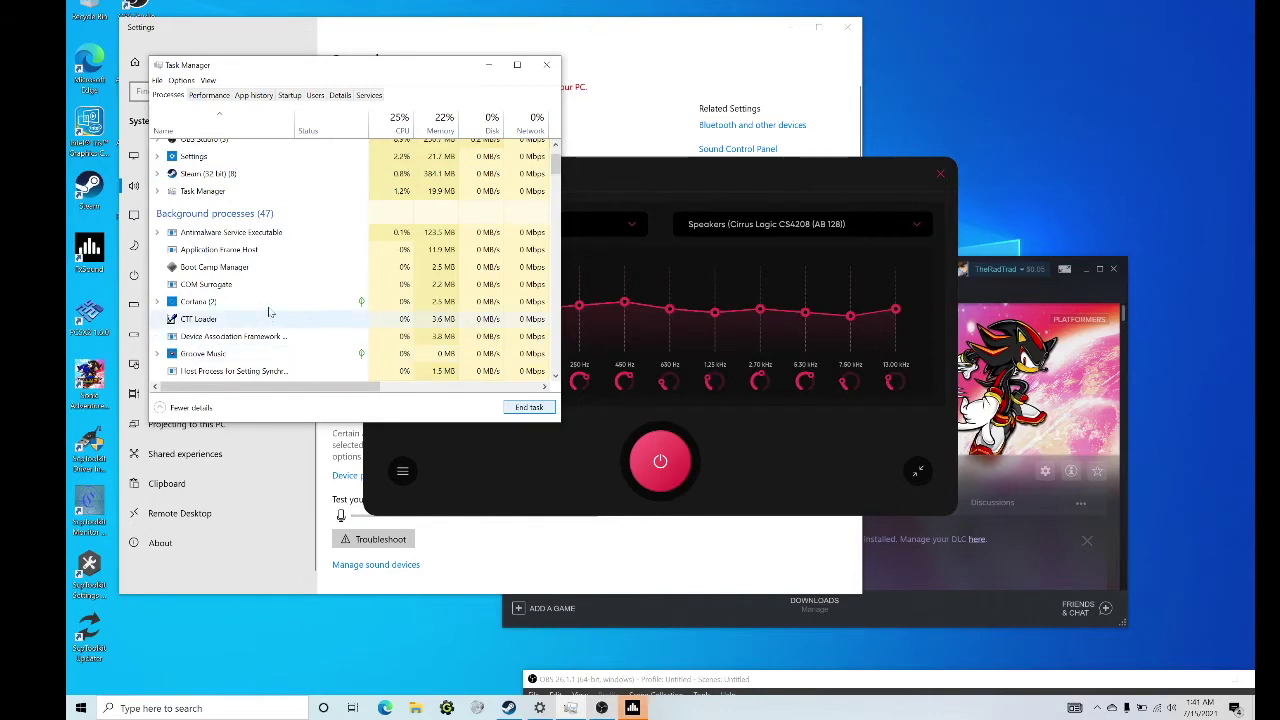
pyautogui.moveTo(556, 165)
pyautogui.mouseDown()
pyautogui.moveTo(556, 205)
pyautogui.moveTo(556, 150)
pyautogui.mouseUp()
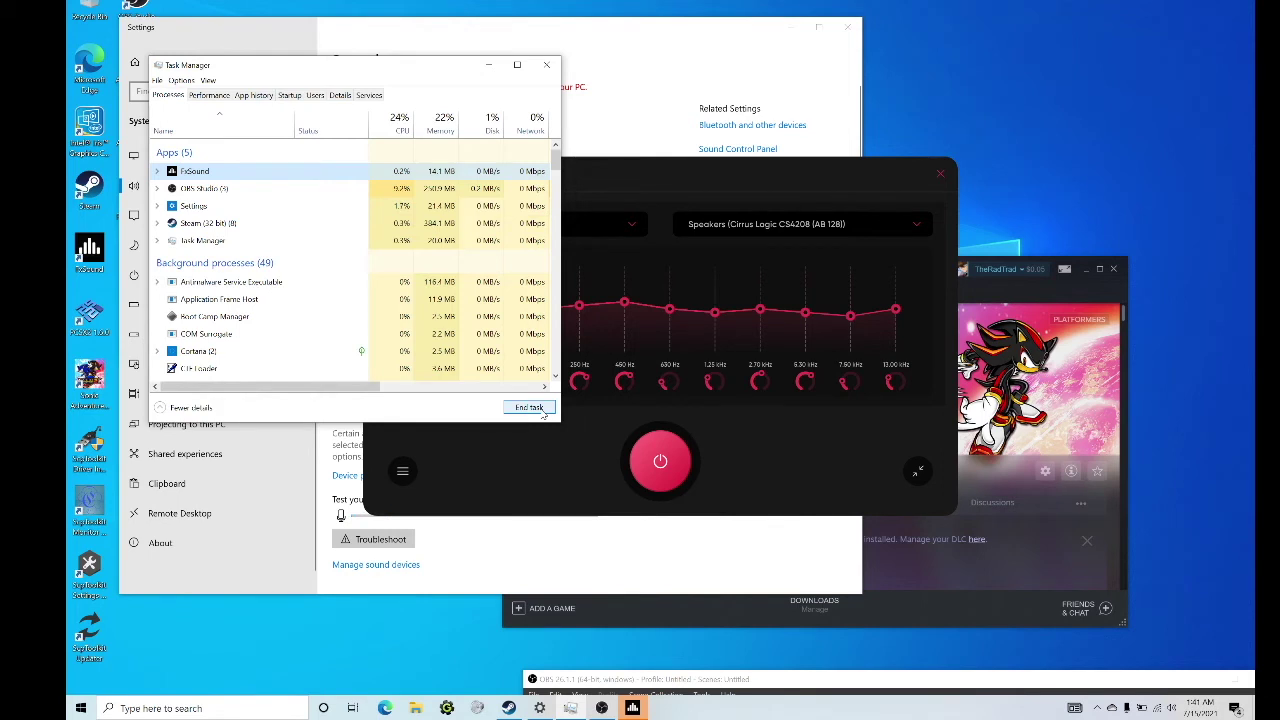
pyautogui.click(541, 412)
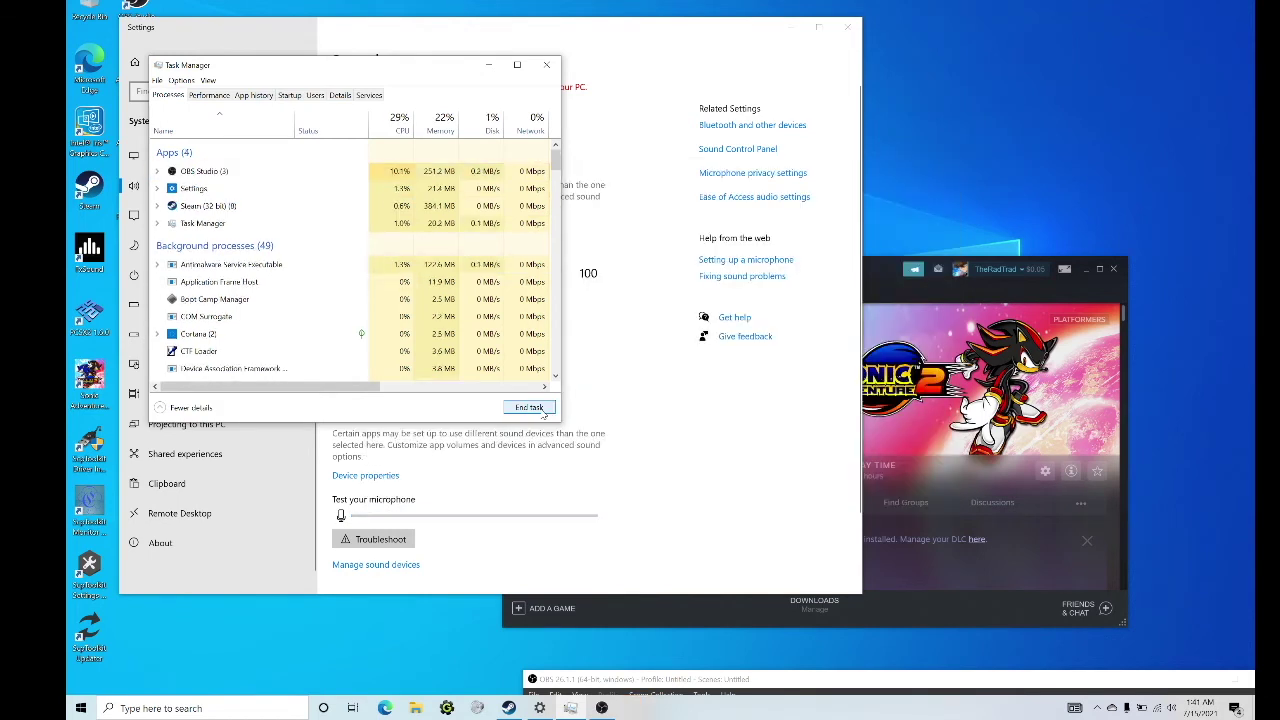
pyautogui.click(546, 66)
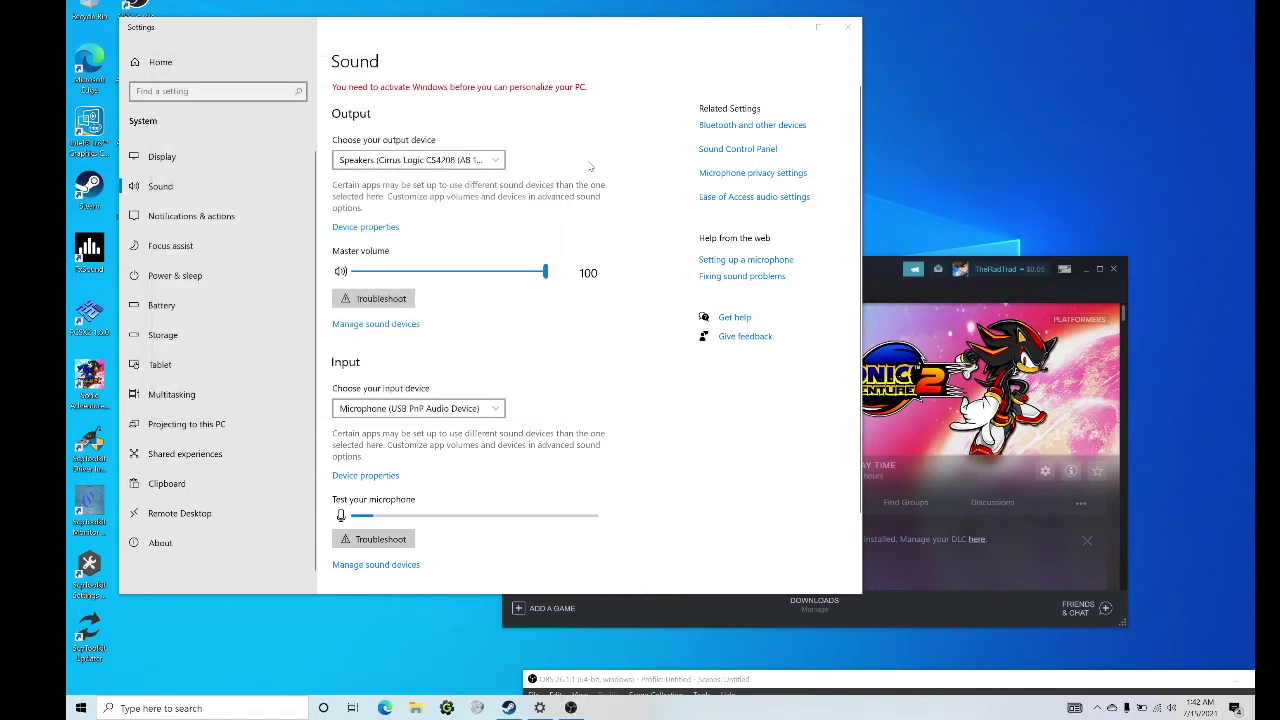
# Step: Switch the output device from FxSound Speakers to Speakers, then bring Steam's library forward
pyautogui.click(423, 160)
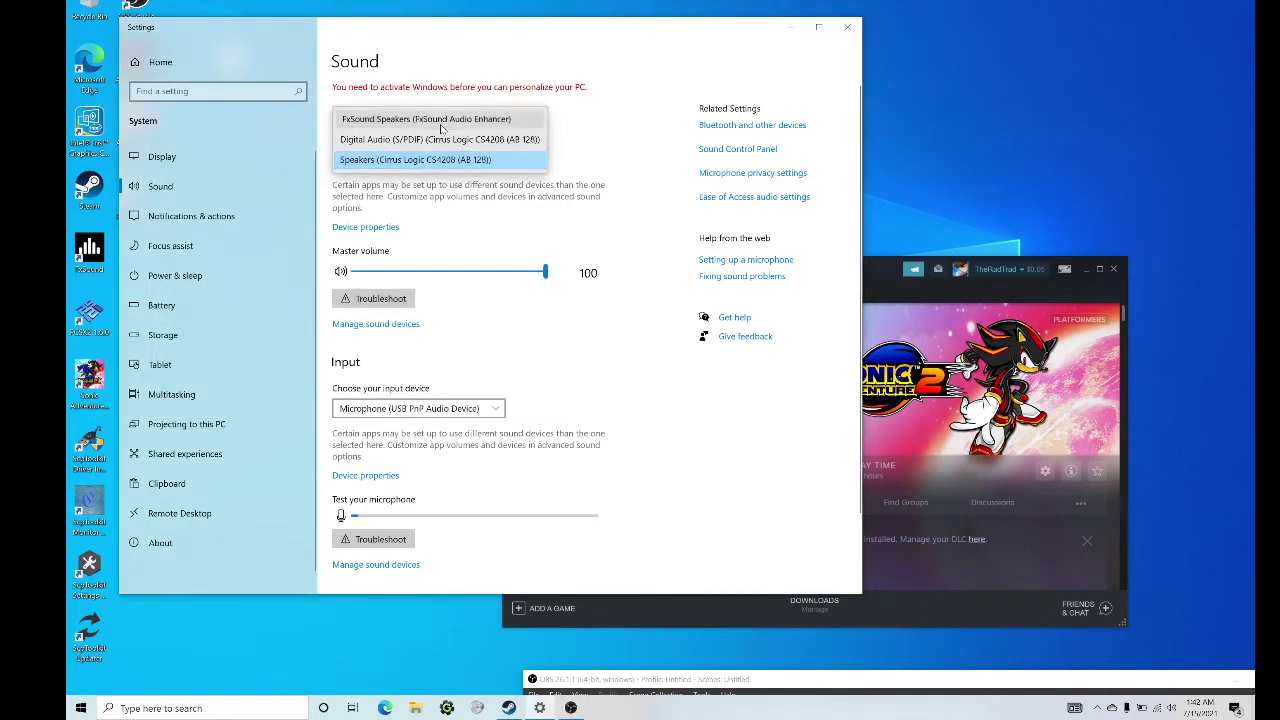
pyautogui.click(441, 120)
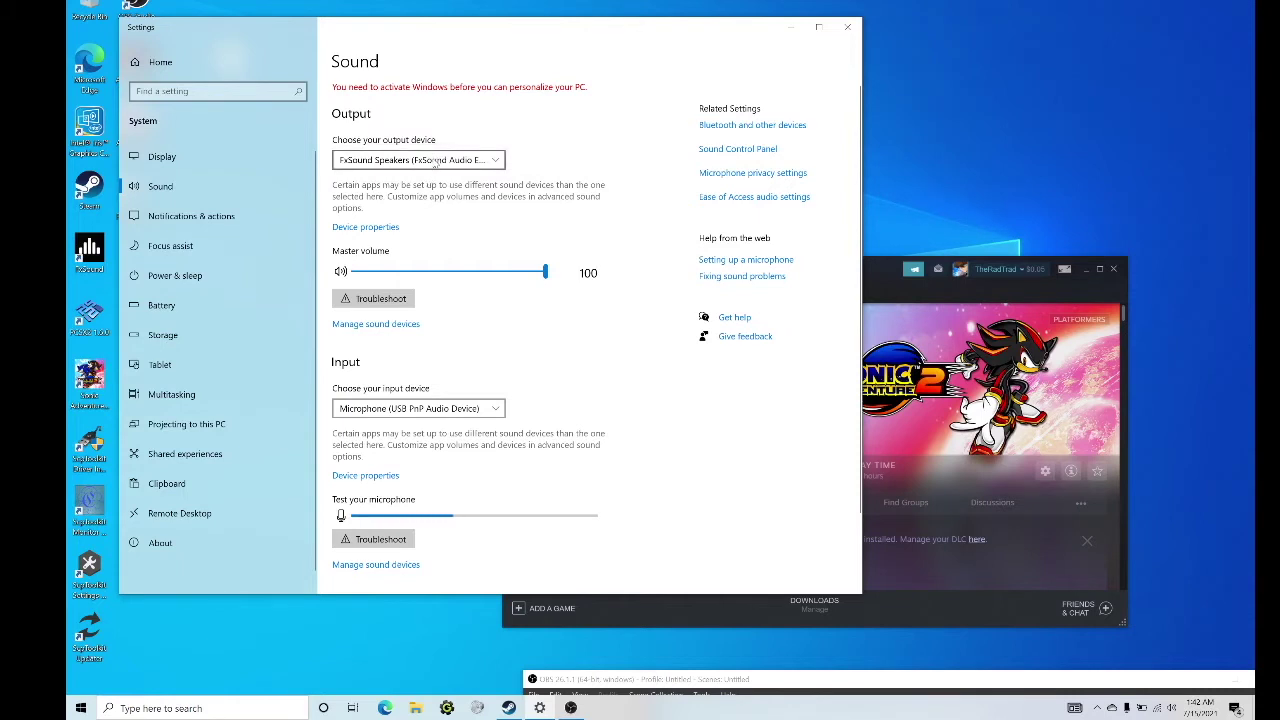
pyautogui.click(436, 163)
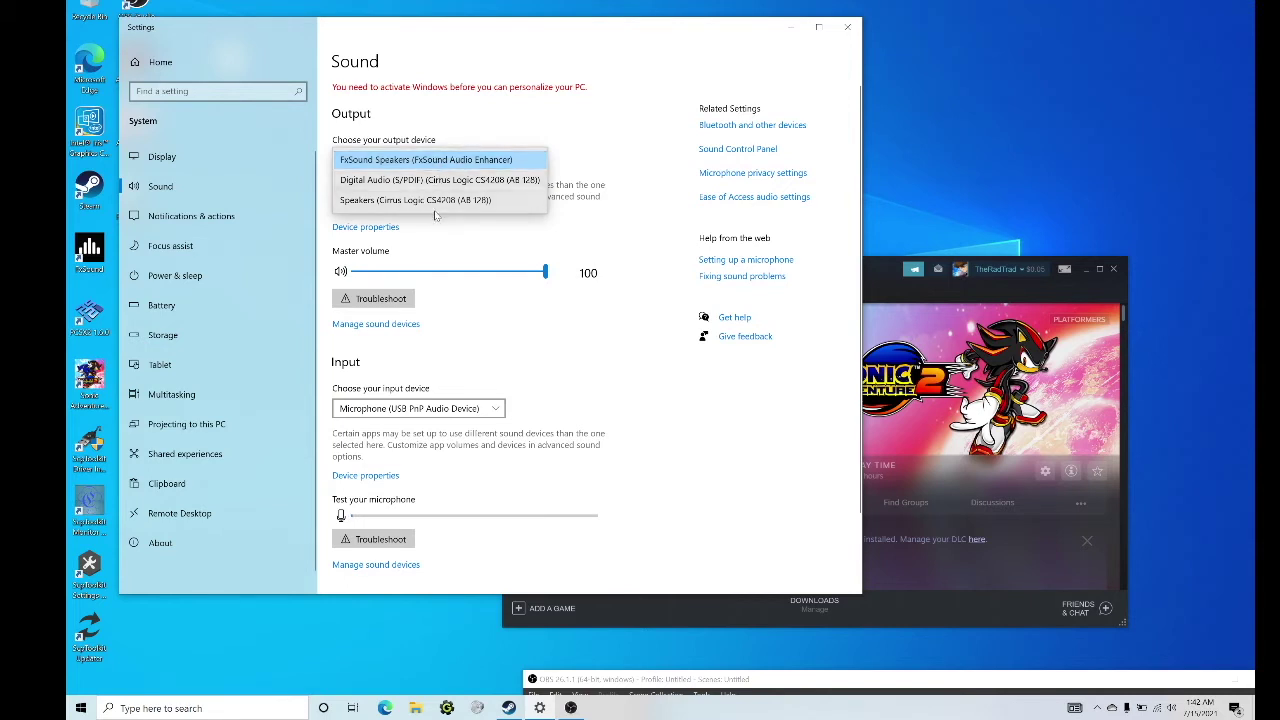
pyautogui.click(441, 206)
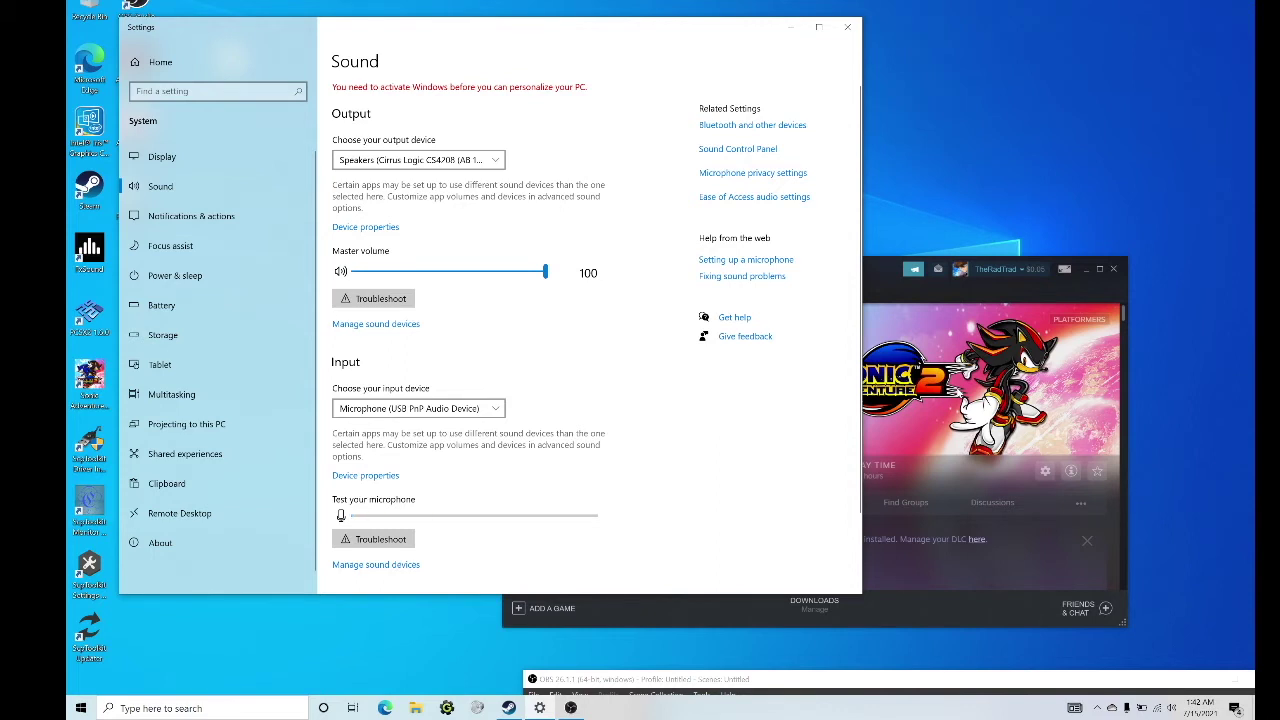
pyautogui.click(957, 393)
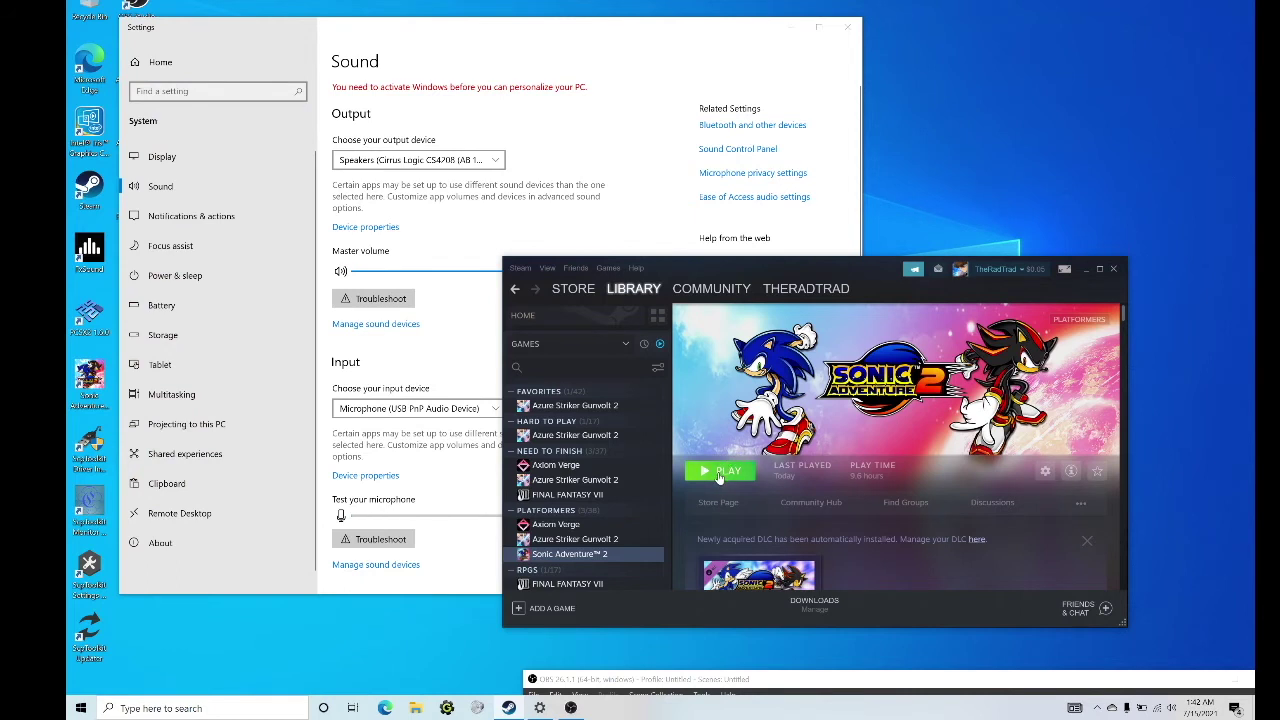
# Step: Press PLAY on Sonic Adventure 2 and choose 'Save settings and launch' in the launcher
pyautogui.click(717, 481)
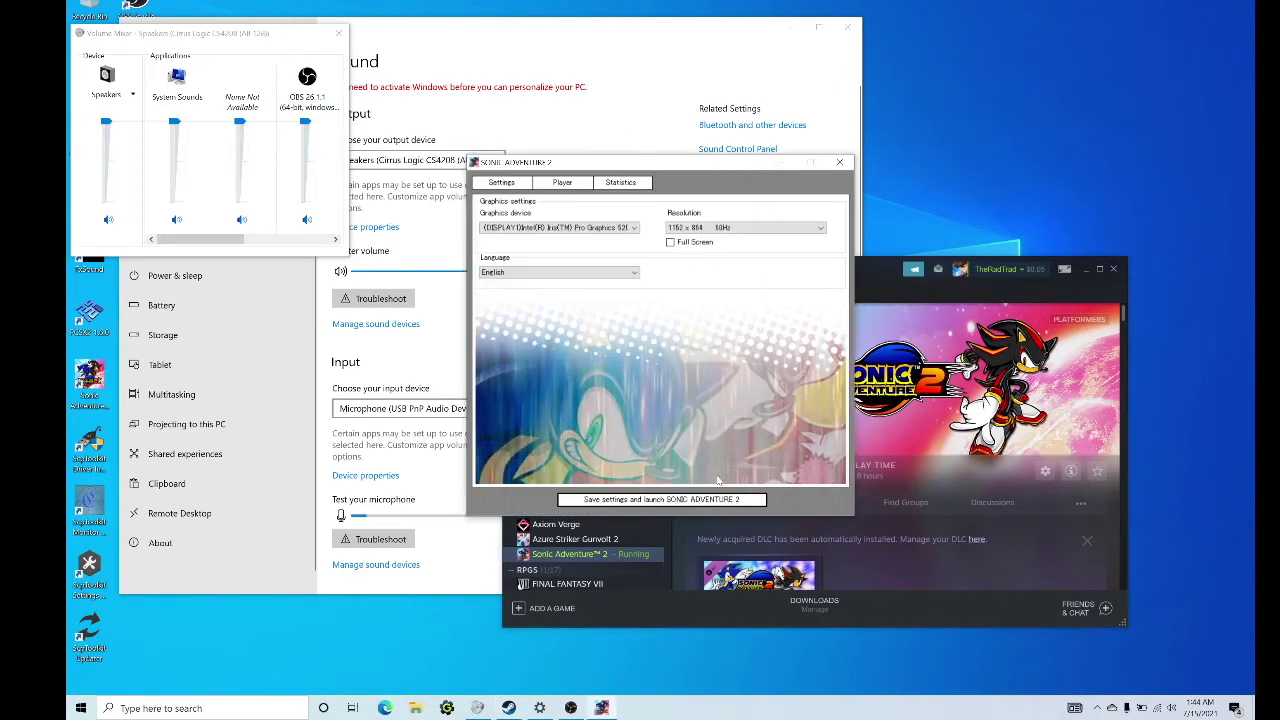
pyautogui.click(600, 499)
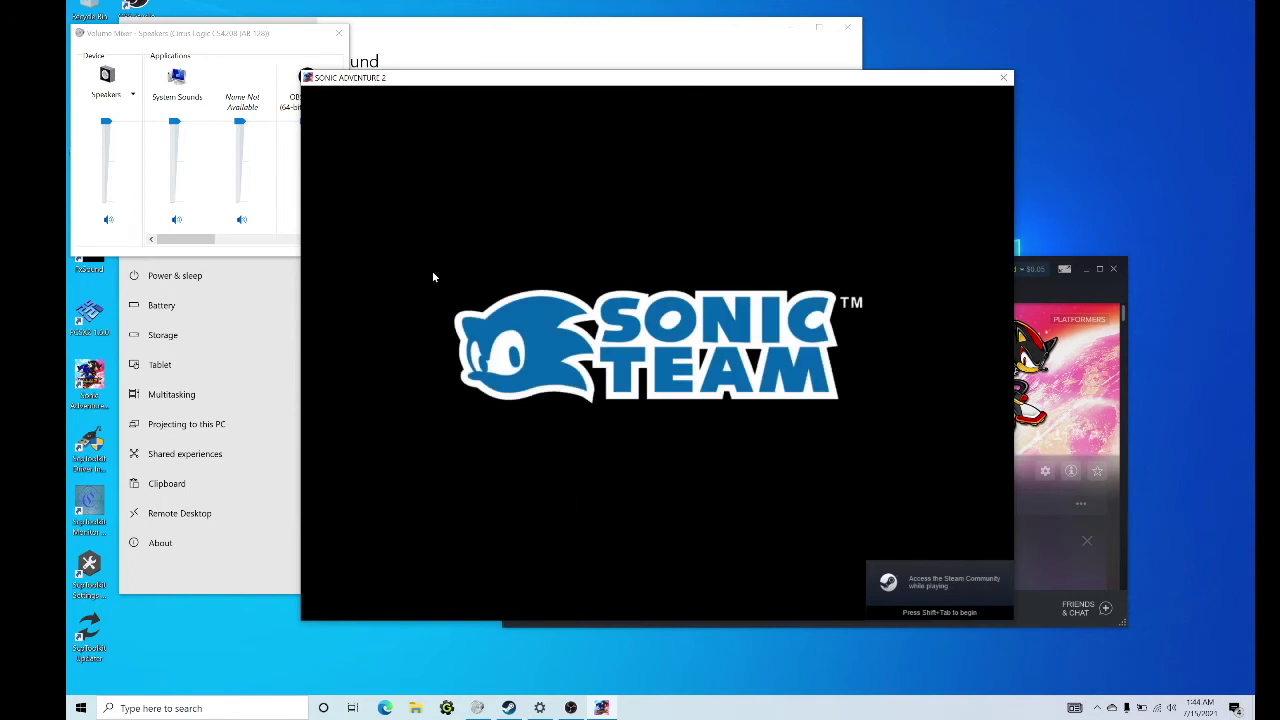
# Step: Bring the game window forward, skip the opening cutscene and pass the title screen
pyautogui.click(281, 147)
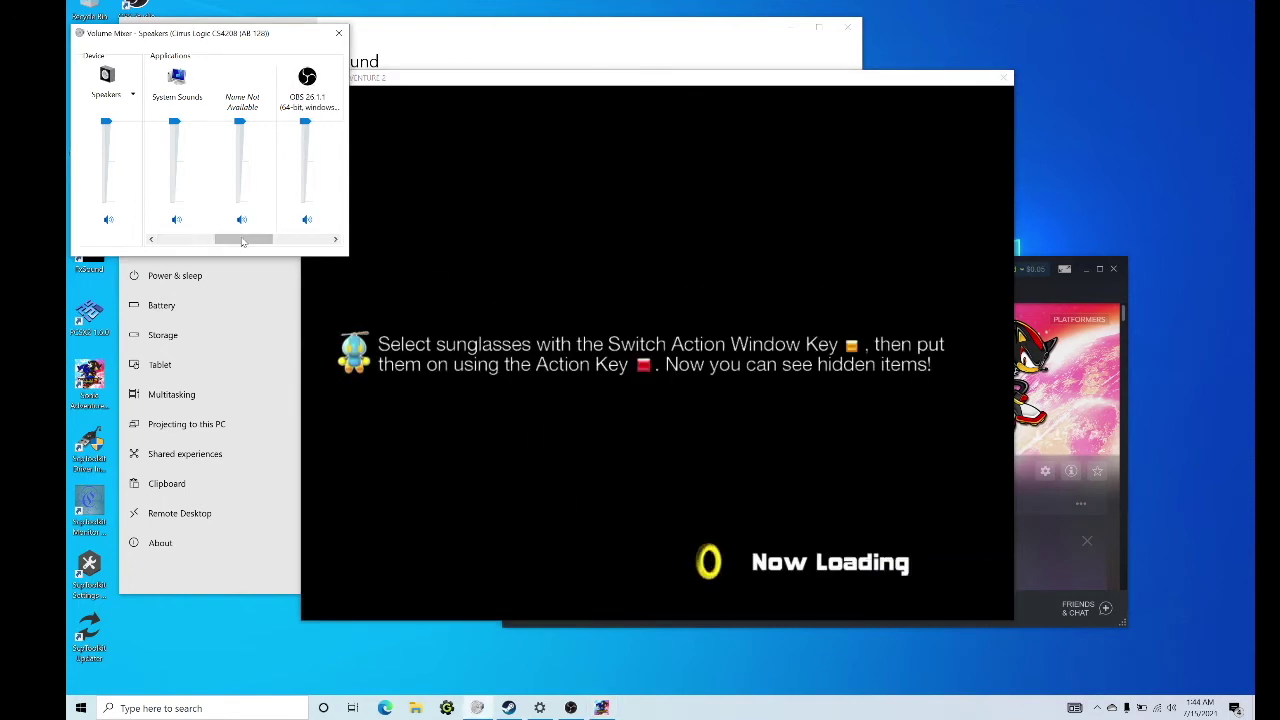
pyautogui.moveTo(210, 240); pyautogui.dragTo(270, 240)
pyautogui.moveTo(305, 121); pyautogui.dragTo(305, 163)
pyautogui.click(481, 193)
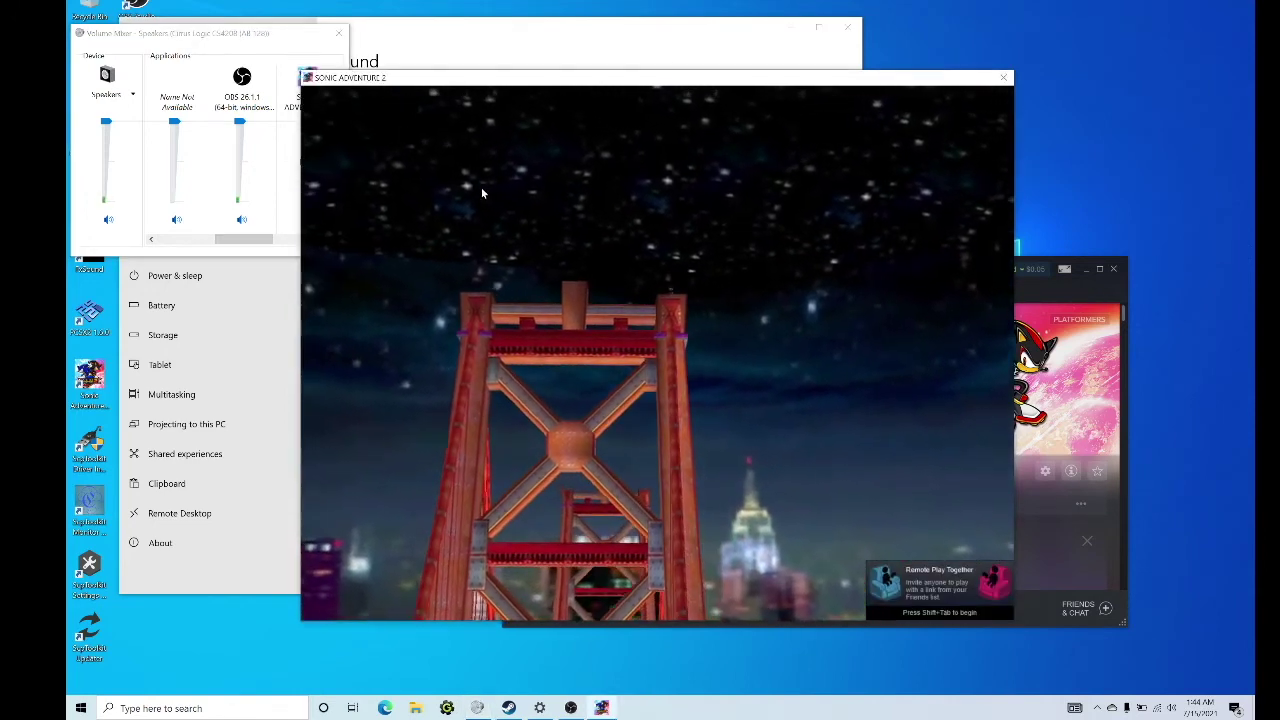
pyautogui.press('Return')
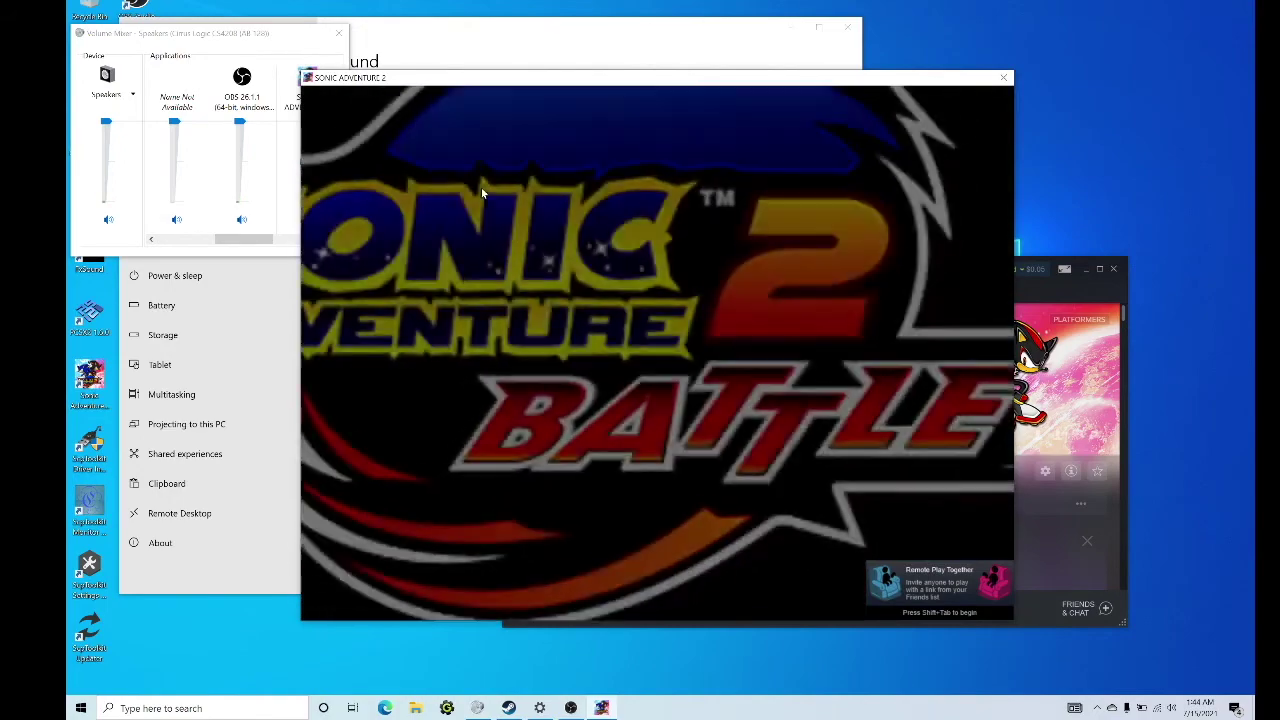
pyautogui.press('Return')
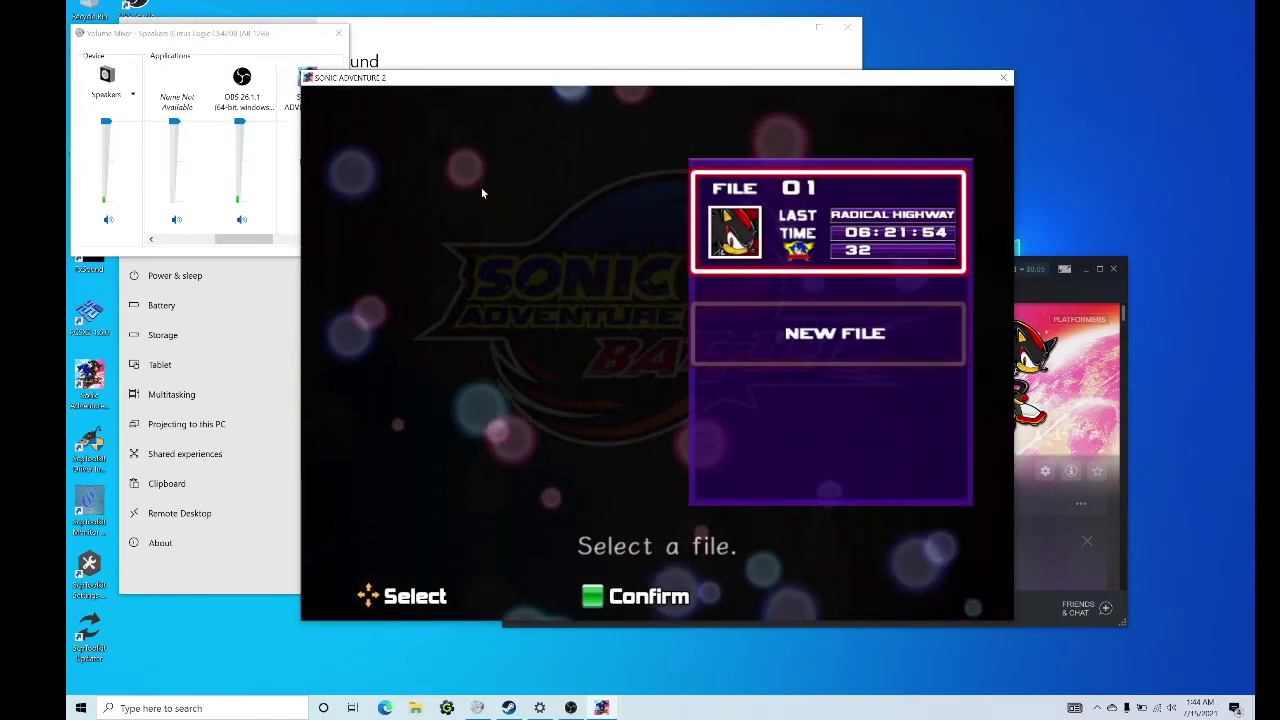
# Step: Load save file 01, enter 1P PLAY, and back out of the Stage Select map
pyautogui.press('Return')
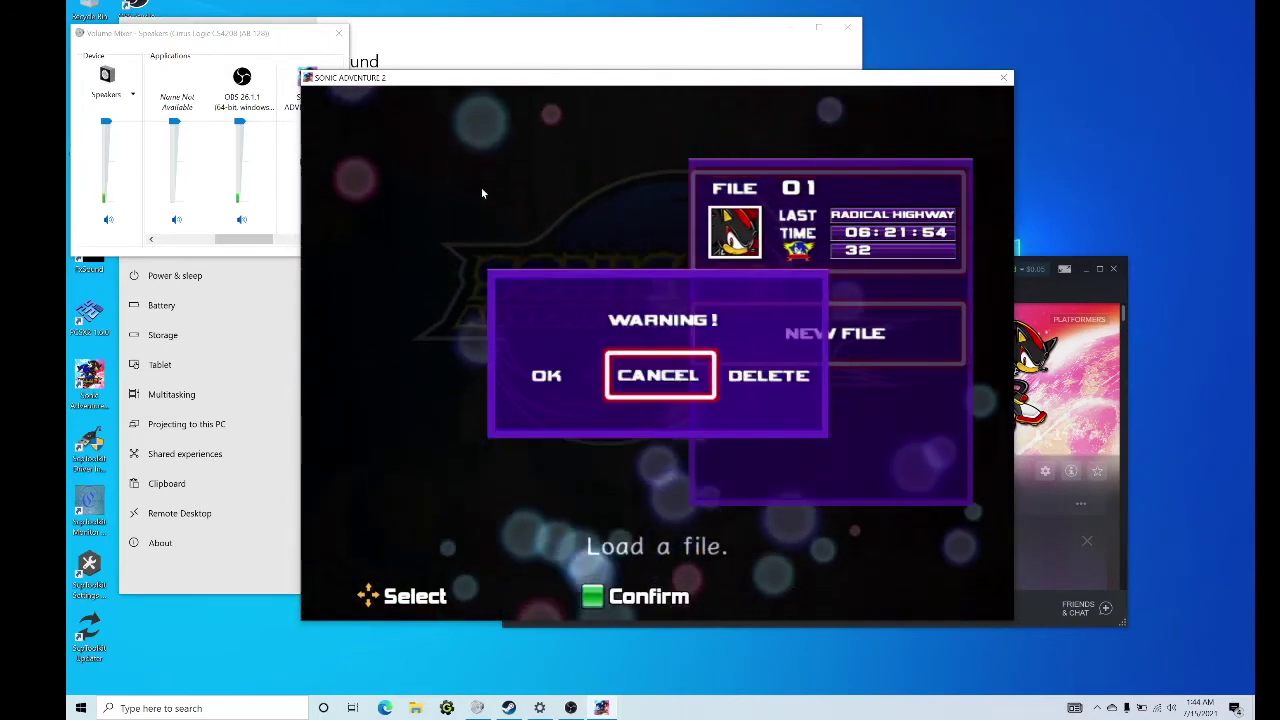
pyautogui.press('Left')
pyautogui.press('Return')
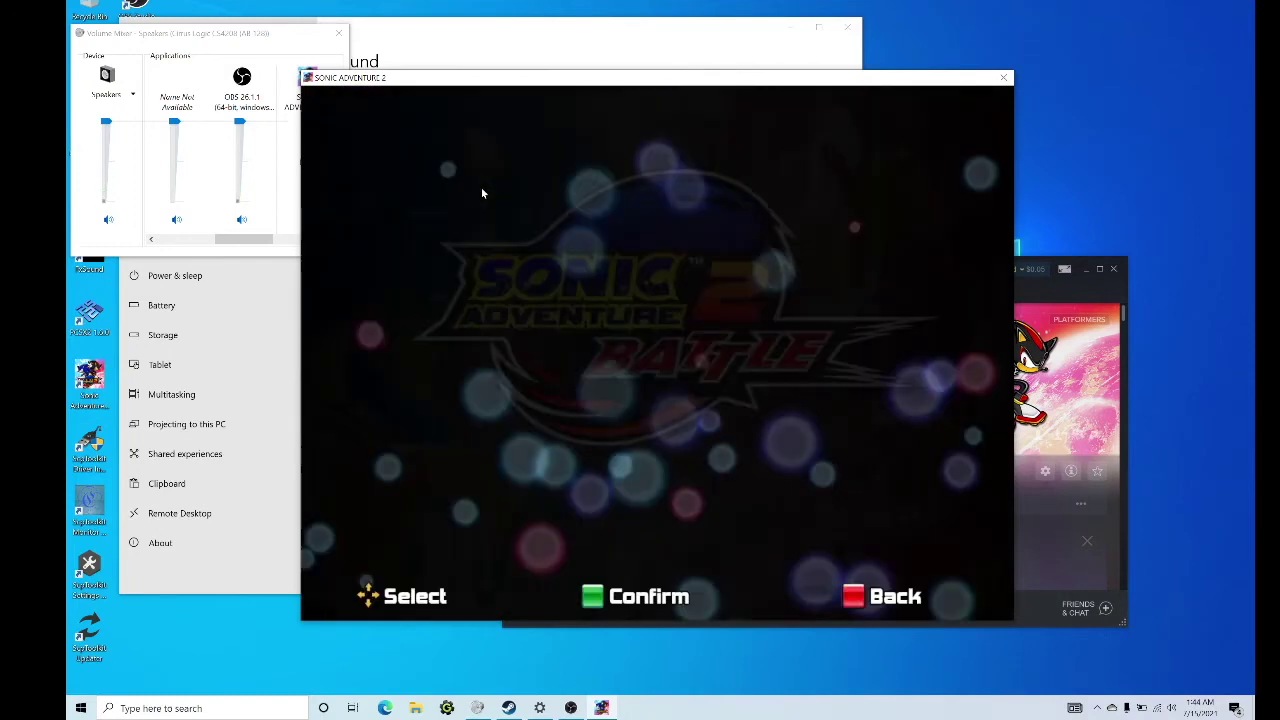
pyautogui.press('Down')
pyautogui.press('Up')
pyautogui.press('Return')
pyautogui.press('Return')
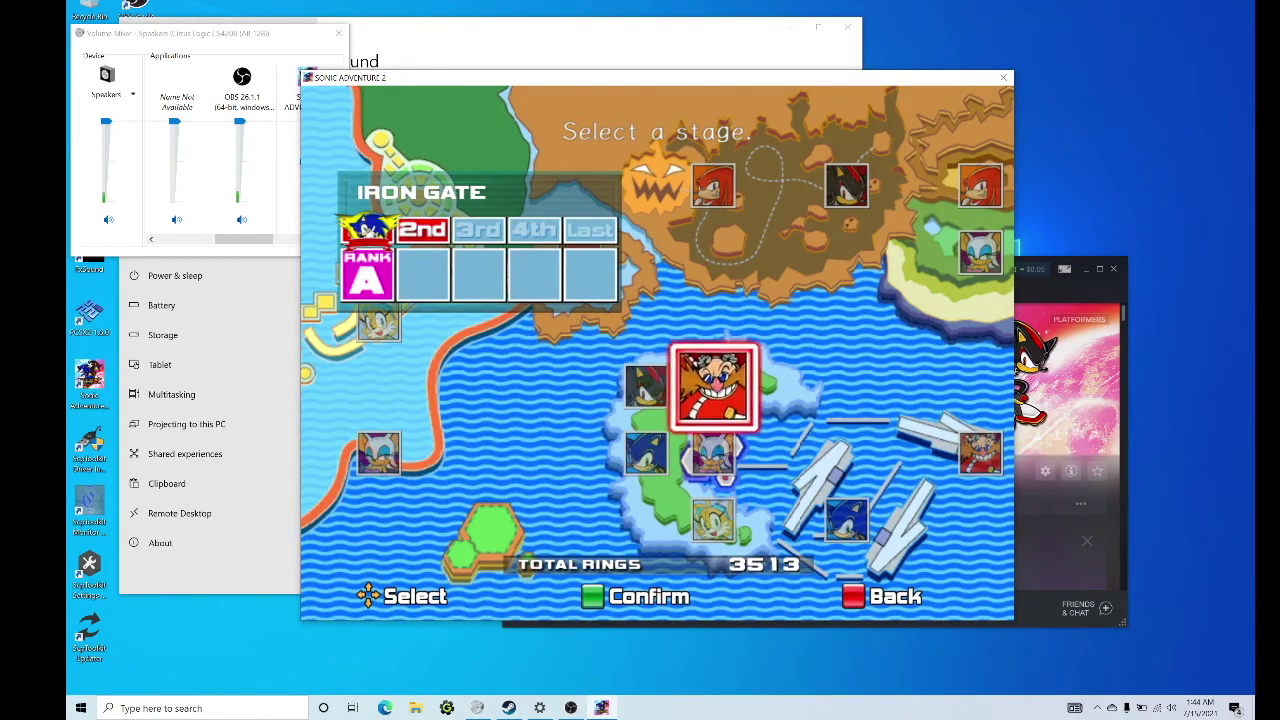
pyautogui.press('Escape')
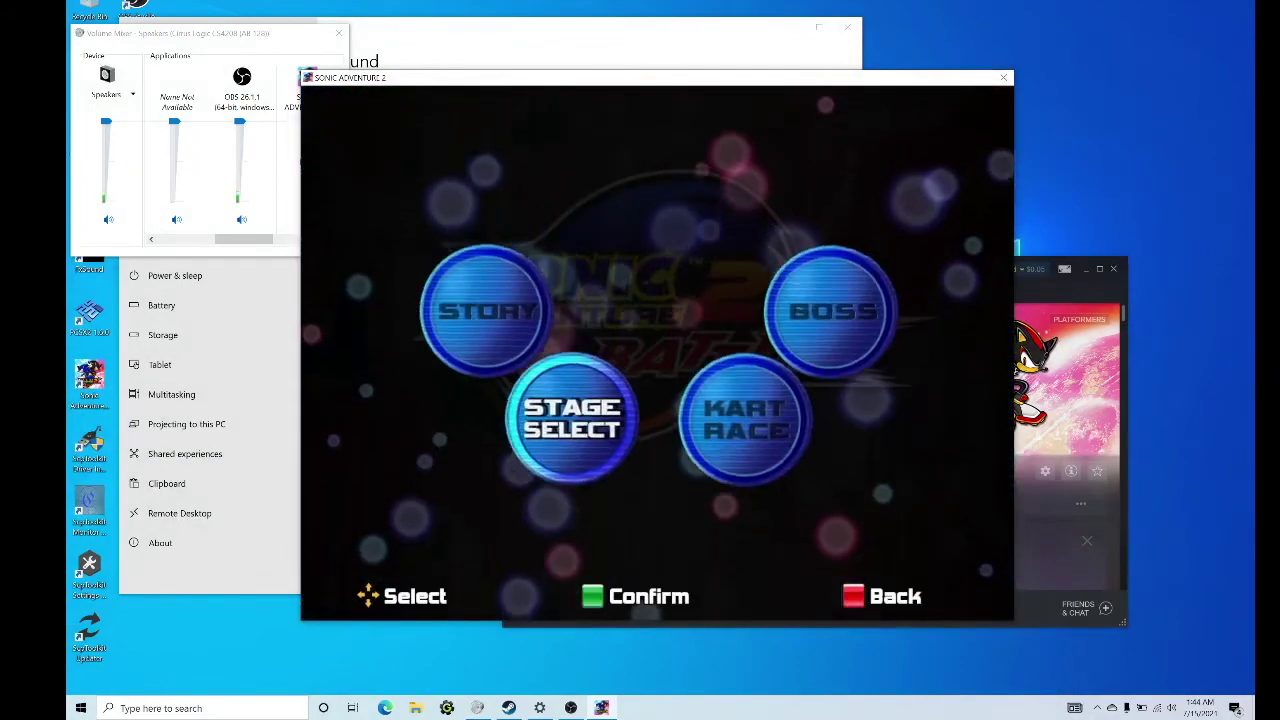
# Step: Start the Hero story from the Story menu
pyautogui.press('Up')
pyautogui.press('Return')
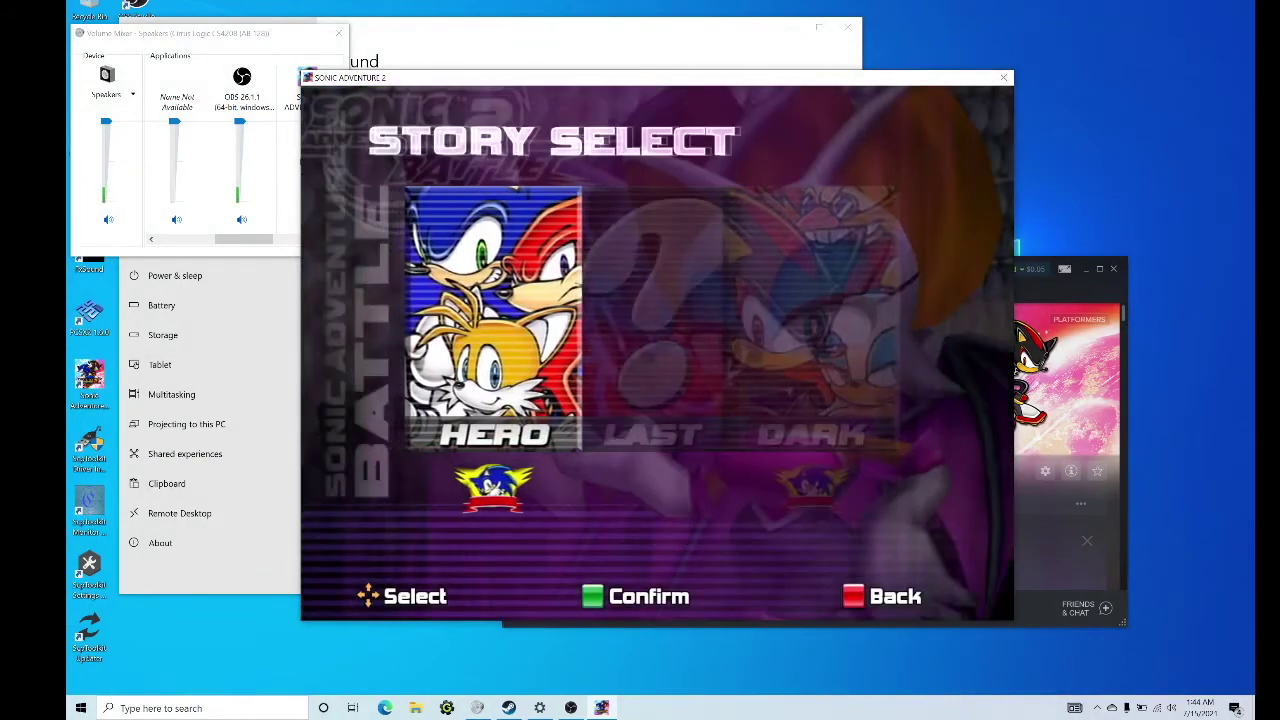
pyautogui.press('Return')
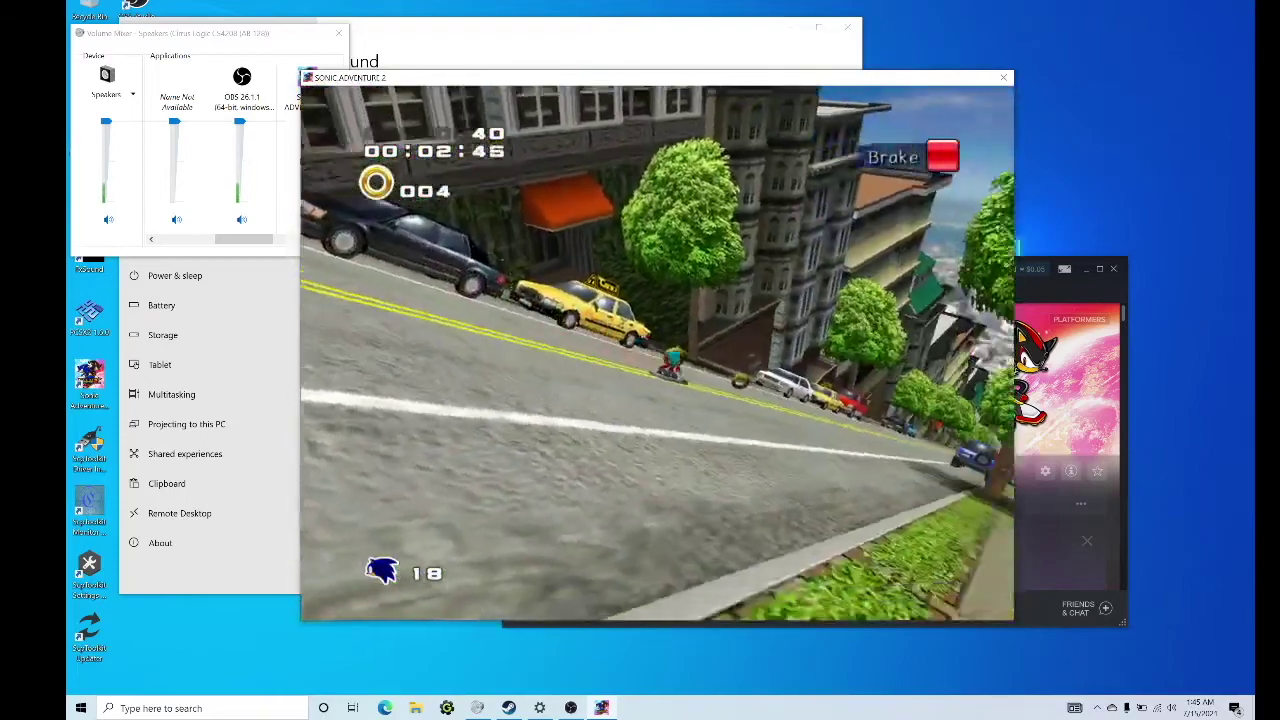
# Step: Pause and quit the stage, return to the main menu, and close the game with Yes
pyautogui.press('Return')
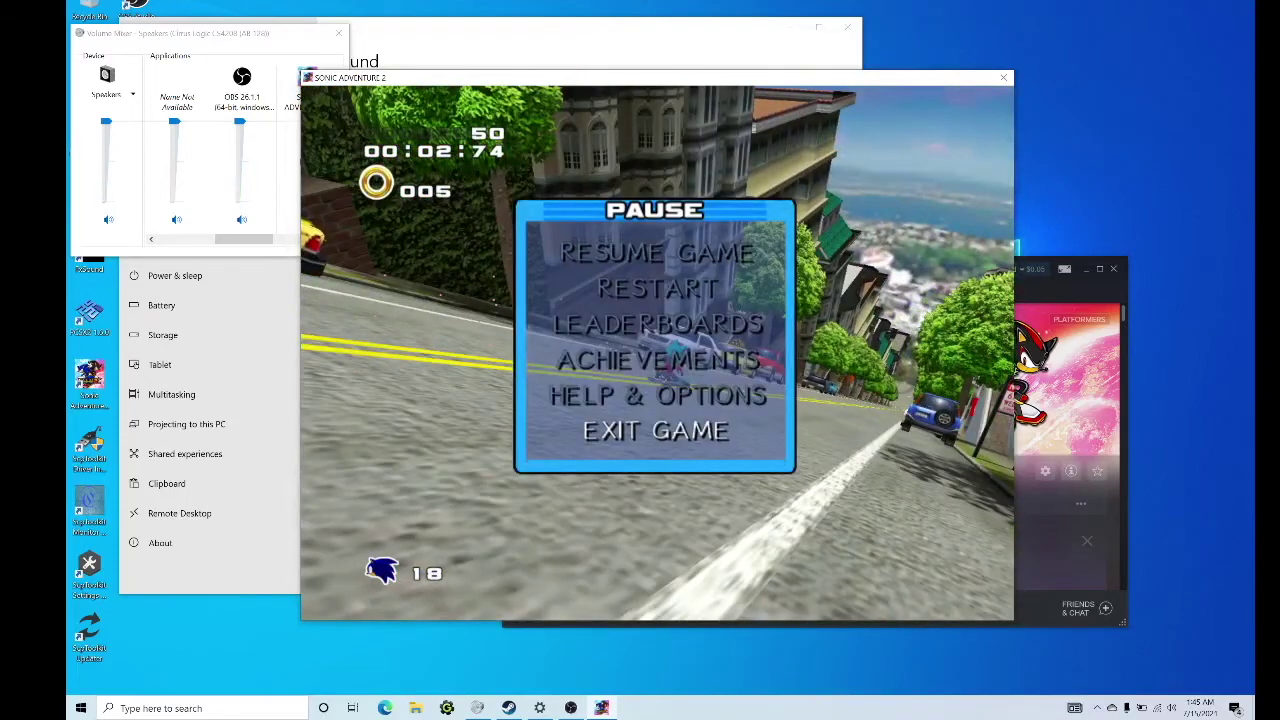
pyautogui.press('Return')
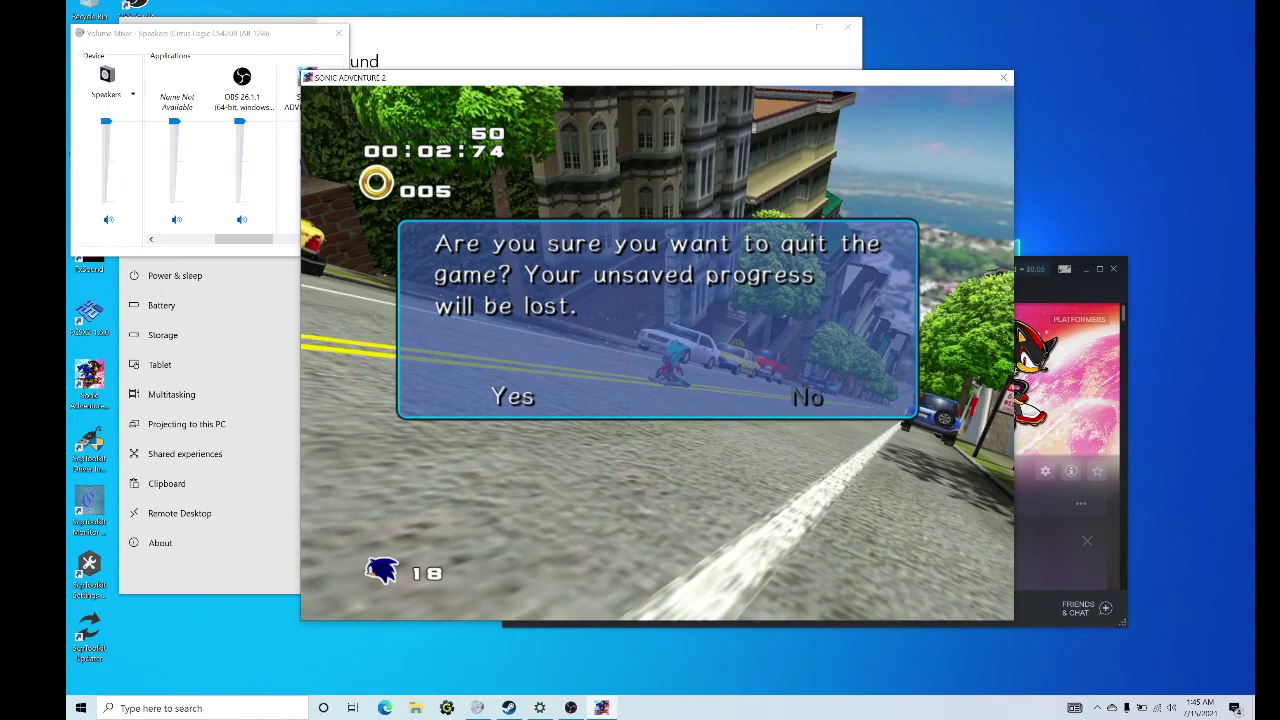
pyautogui.press('Return')
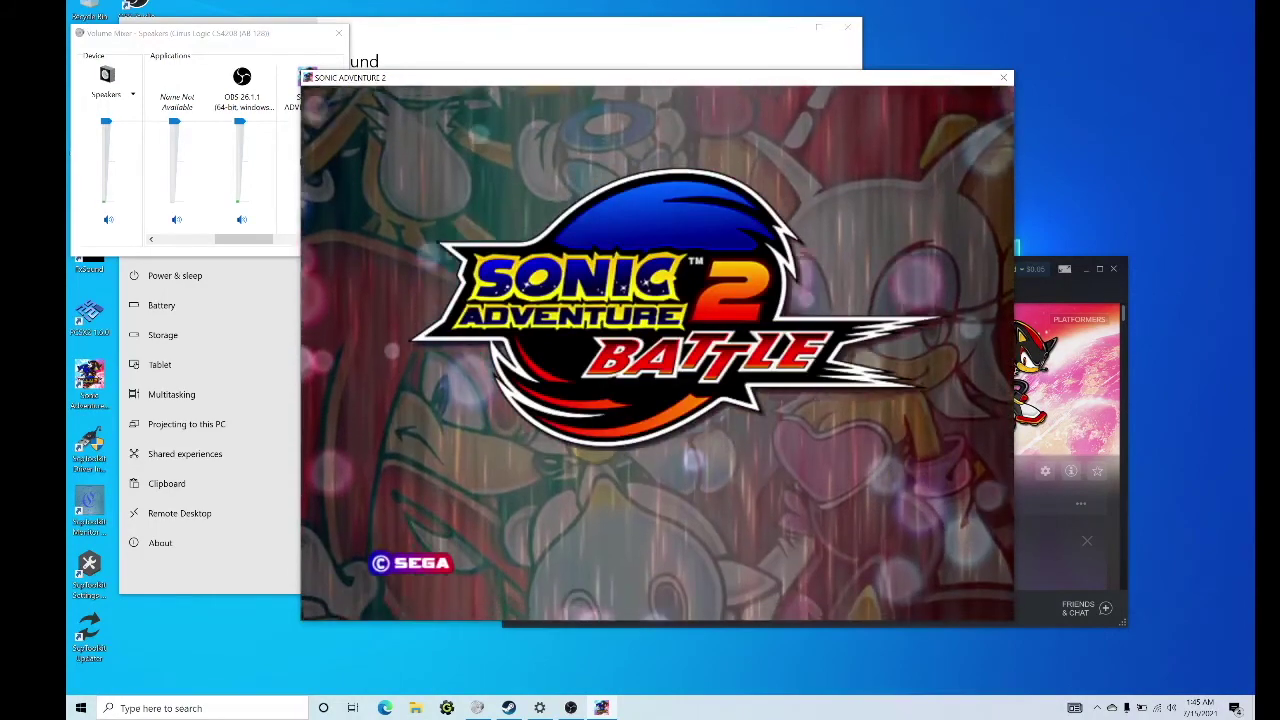
pyautogui.press('Return')
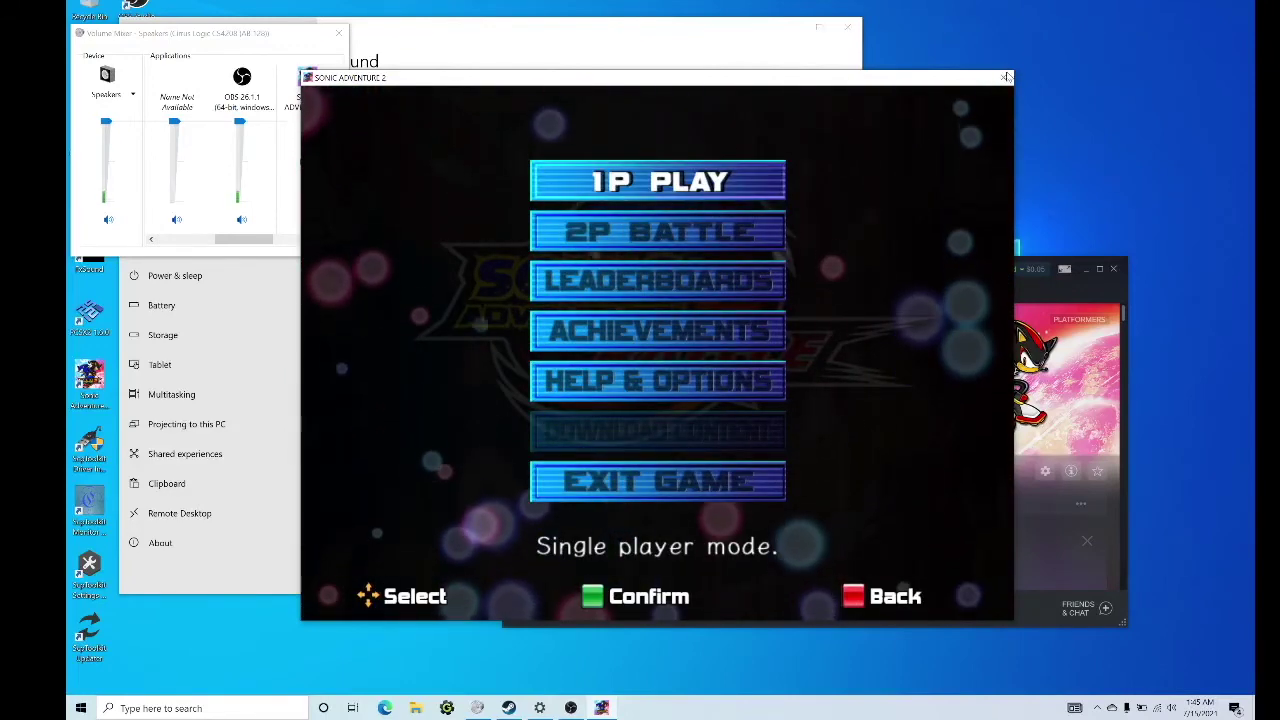
pyautogui.click(1007, 80)
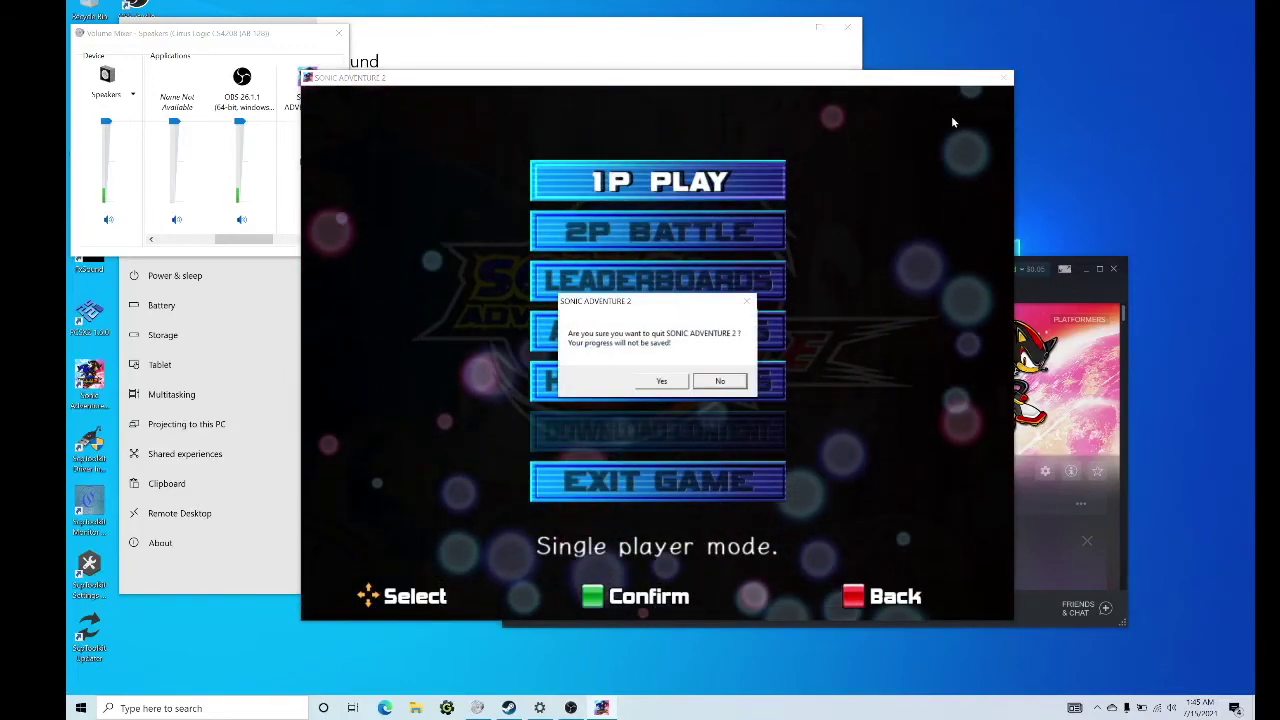
pyautogui.click(670, 381)
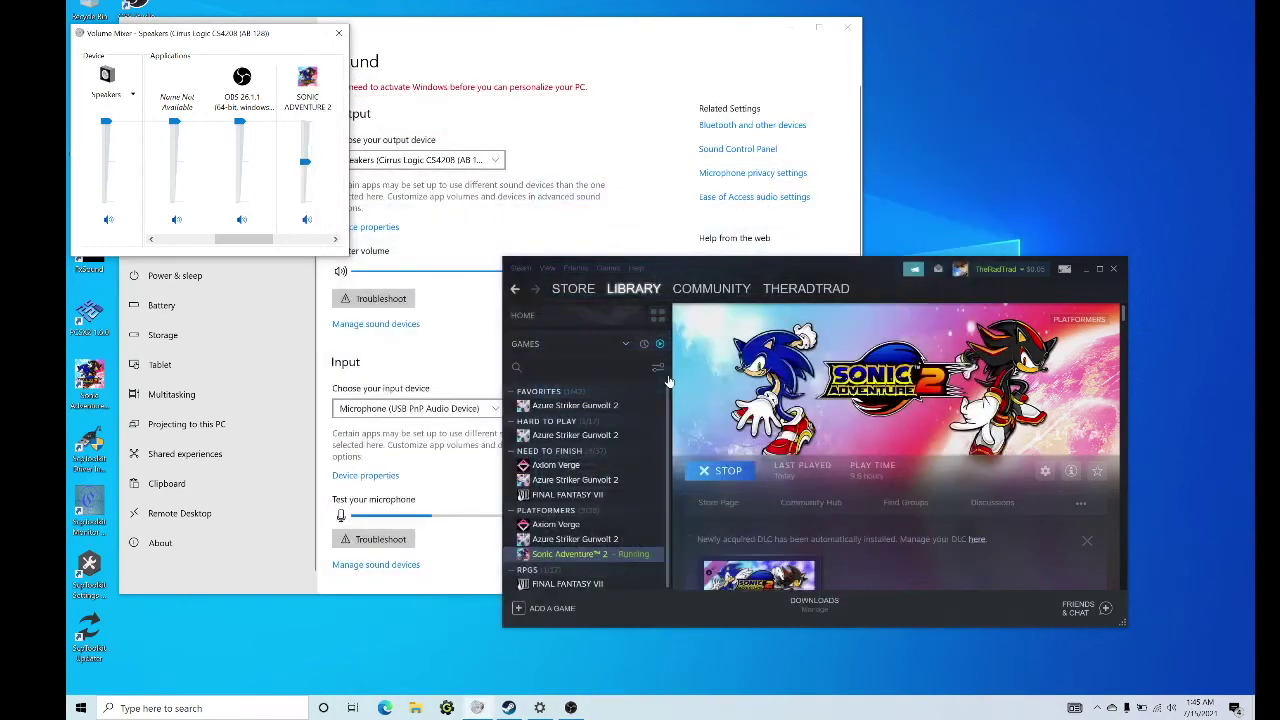
# Step: Raise Sound settings and OBS, drag OBS lower on screen, then bring Steam forward
pyautogui.click(645, 190)
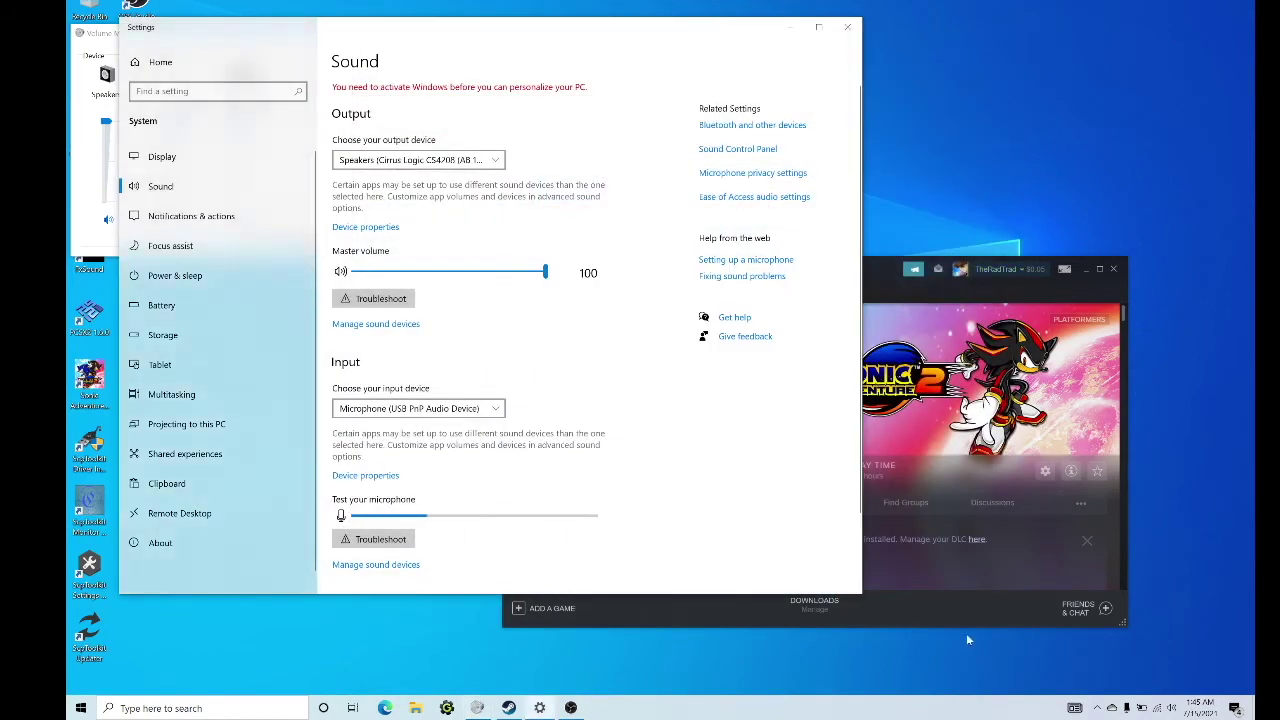
pyautogui.click(572, 708)
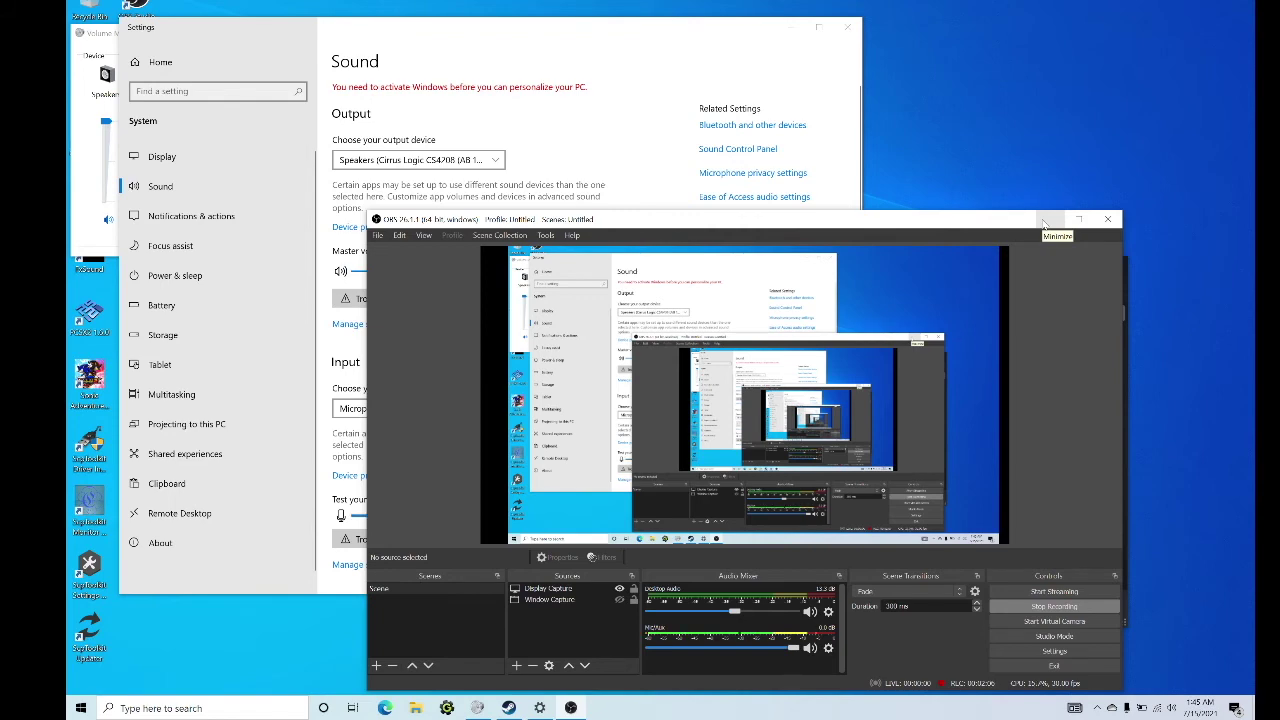
pyautogui.moveTo(949, 221); pyautogui.dragTo(963, 351)
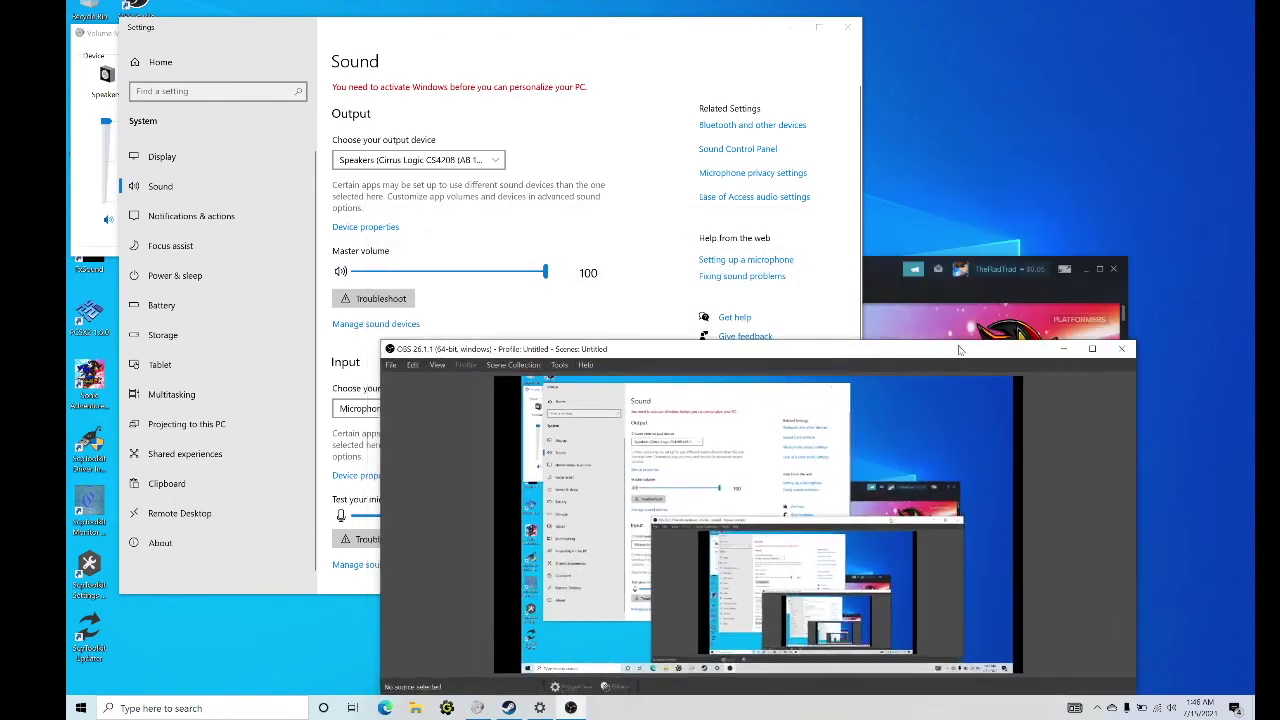
pyautogui.click(930, 294)
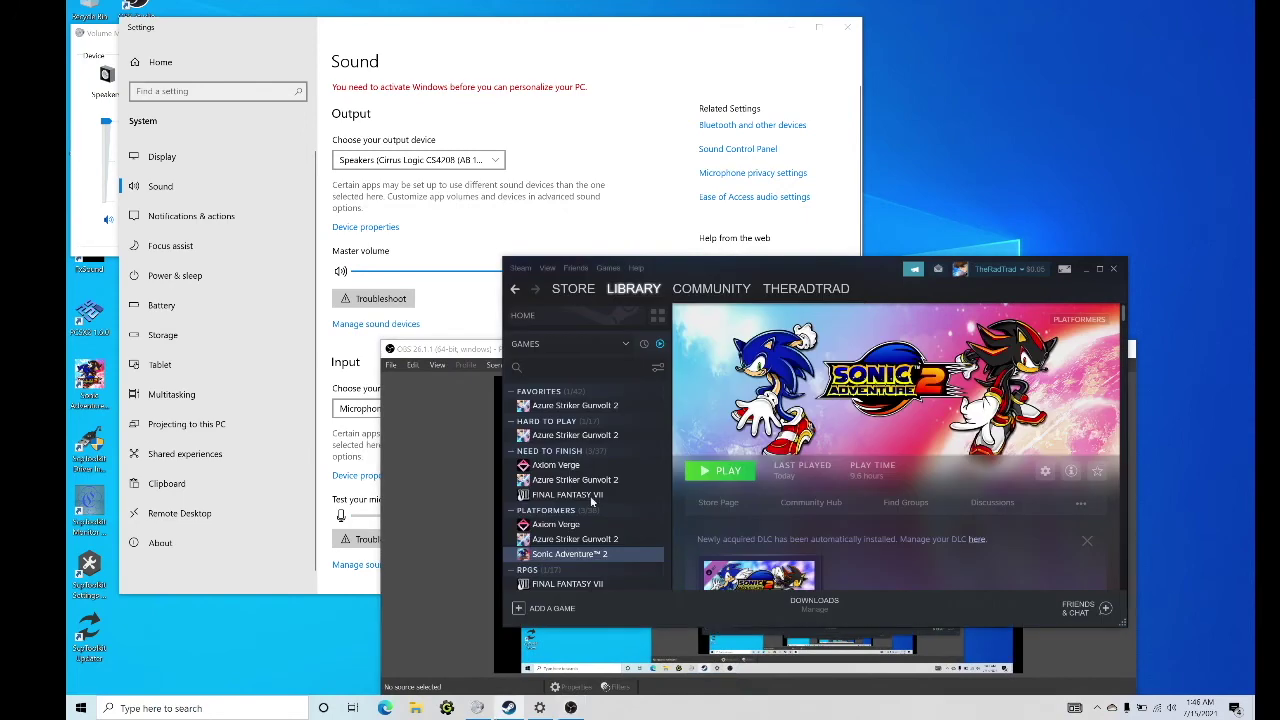
pyautogui.rightClick(606, 557)
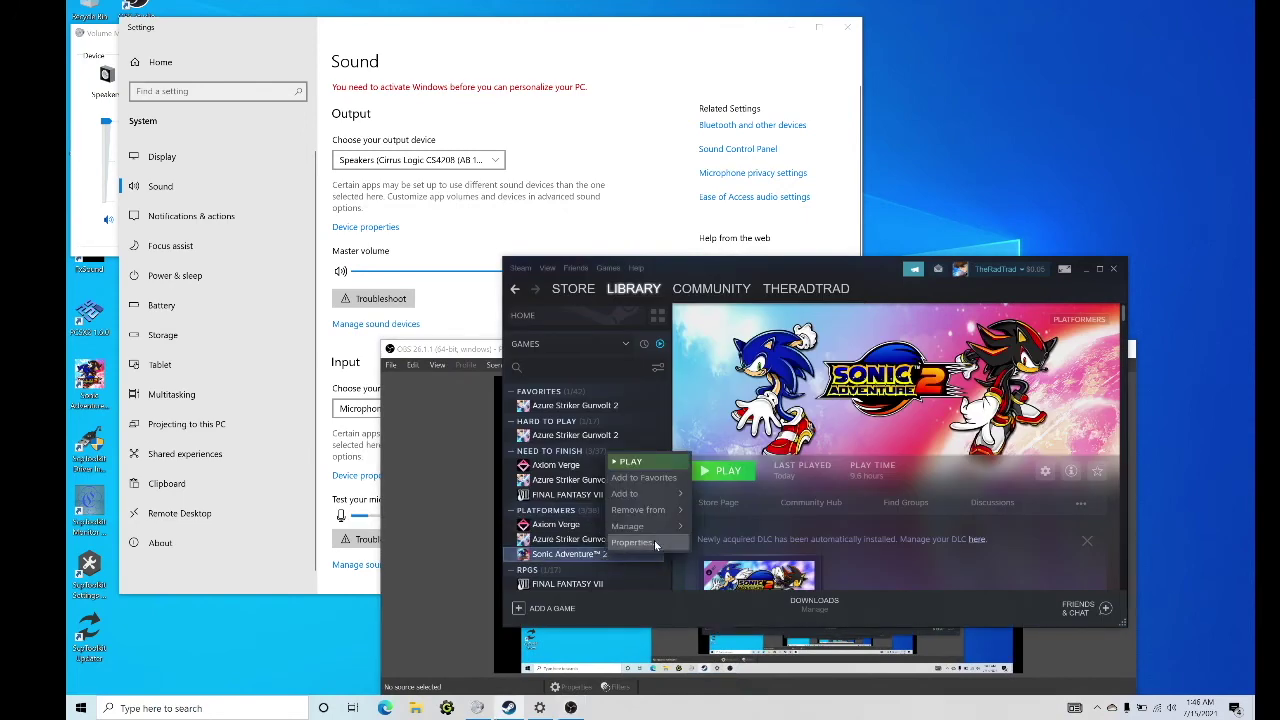
pyautogui.click(655, 543)
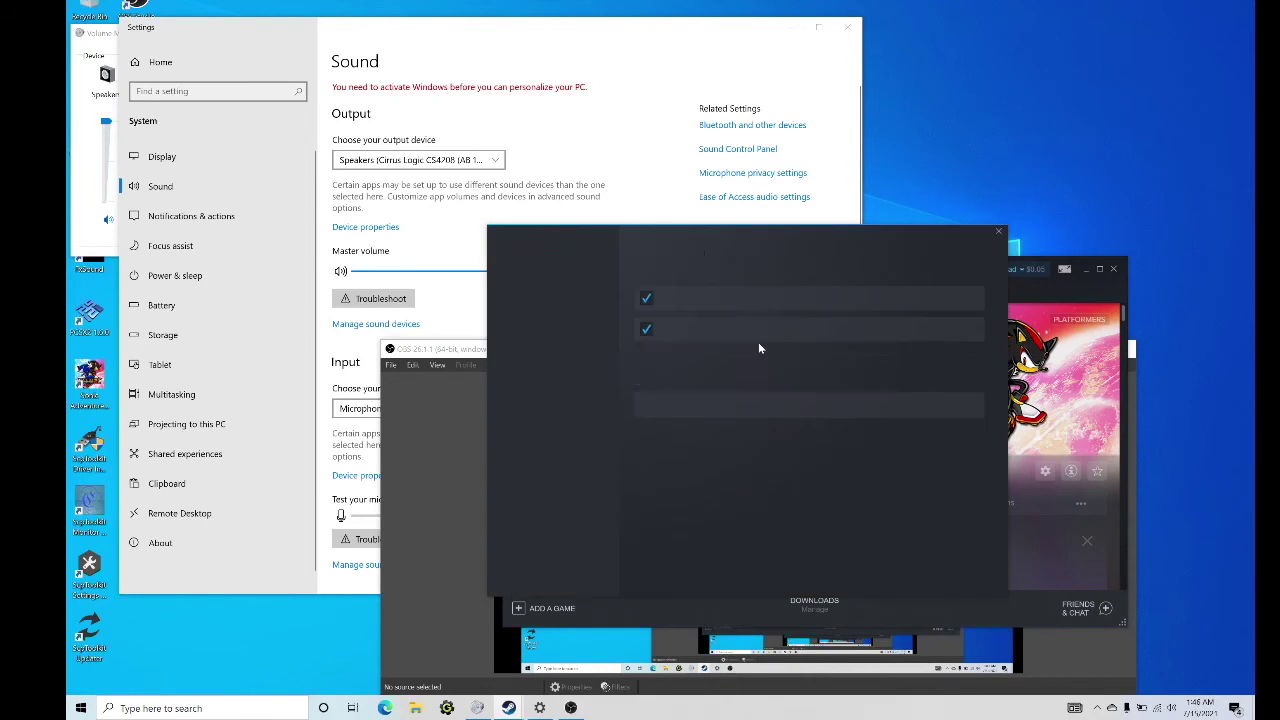
pyautogui.click(530, 316)
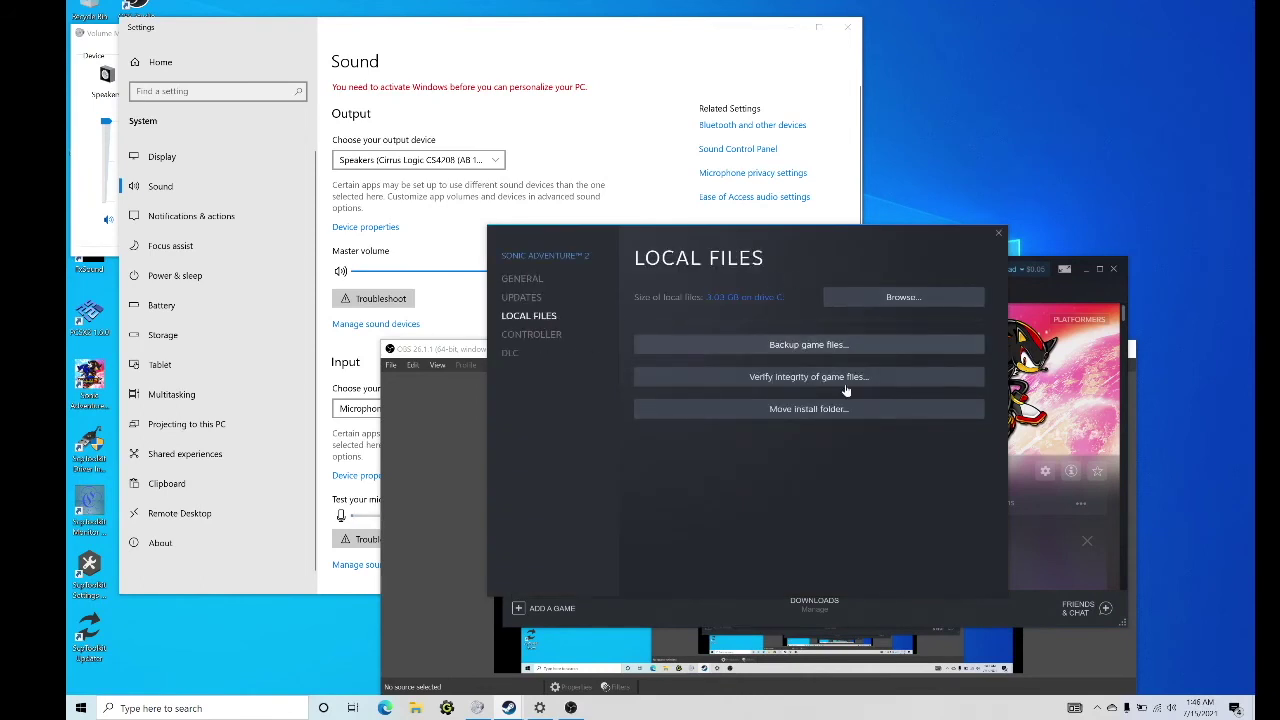
pyautogui.click(999, 234)
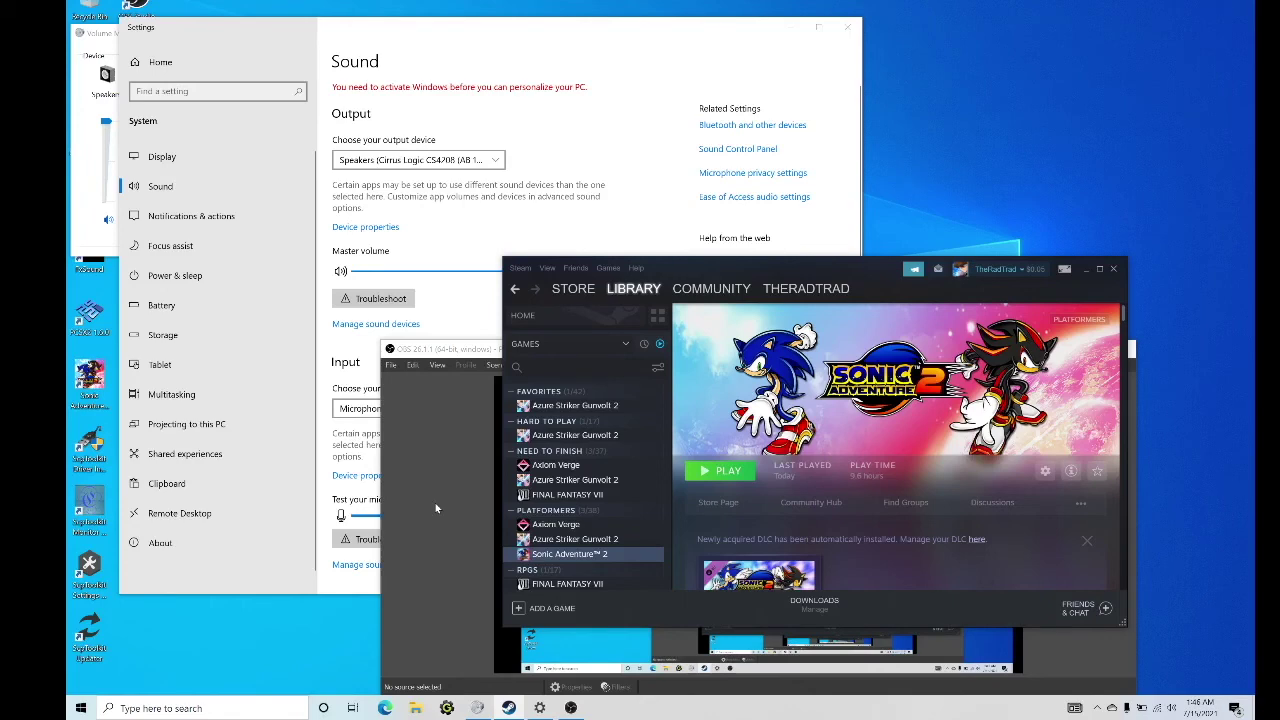
pyautogui.click(435, 508)
# Step: Drag the OBS window upward, then toward the top middle of the screen
pyautogui.moveTo(689, 357)
pyautogui.mouseDown()
pyautogui.moveTo(703, 251)
pyautogui.moveTo(695, 291)
pyautogui.mouseUp()
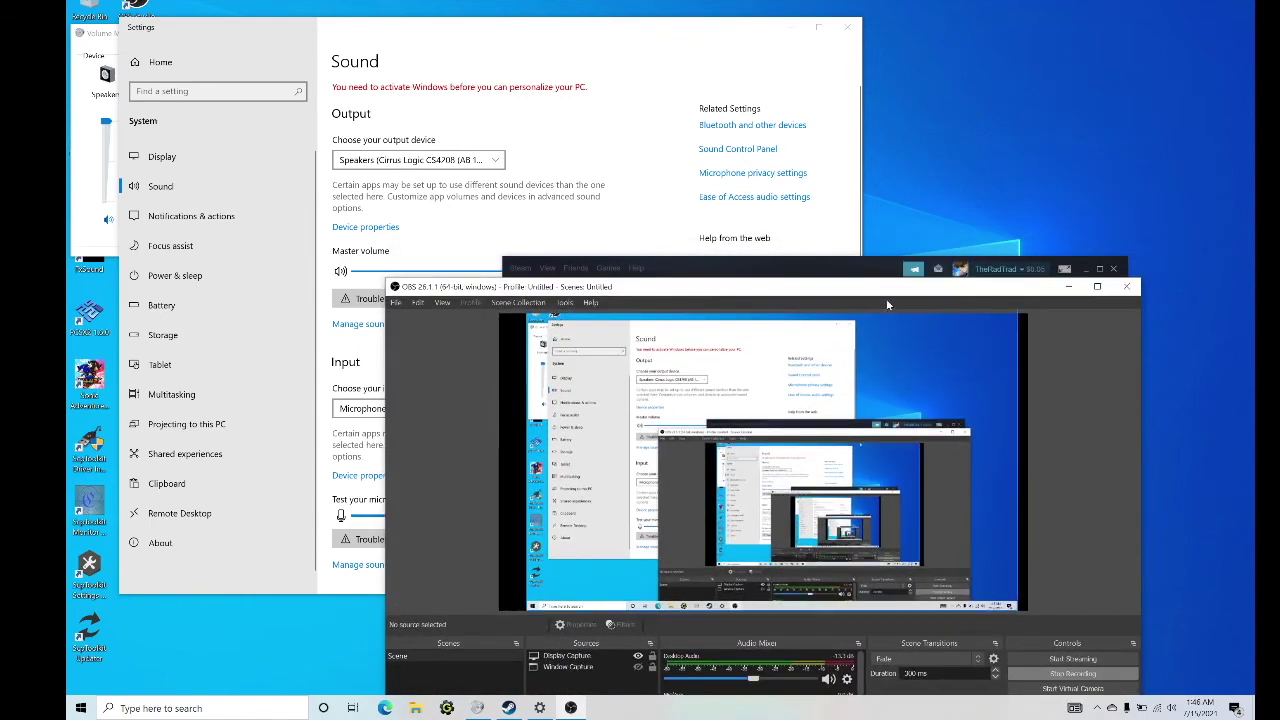
pyautogui.moveTo(695, 291)
pyautogui.mouseDown()
pyautogui.moveTo(766, 168)
pyautogui.moveTo(979, 563)
pyautogui.mouseUp()
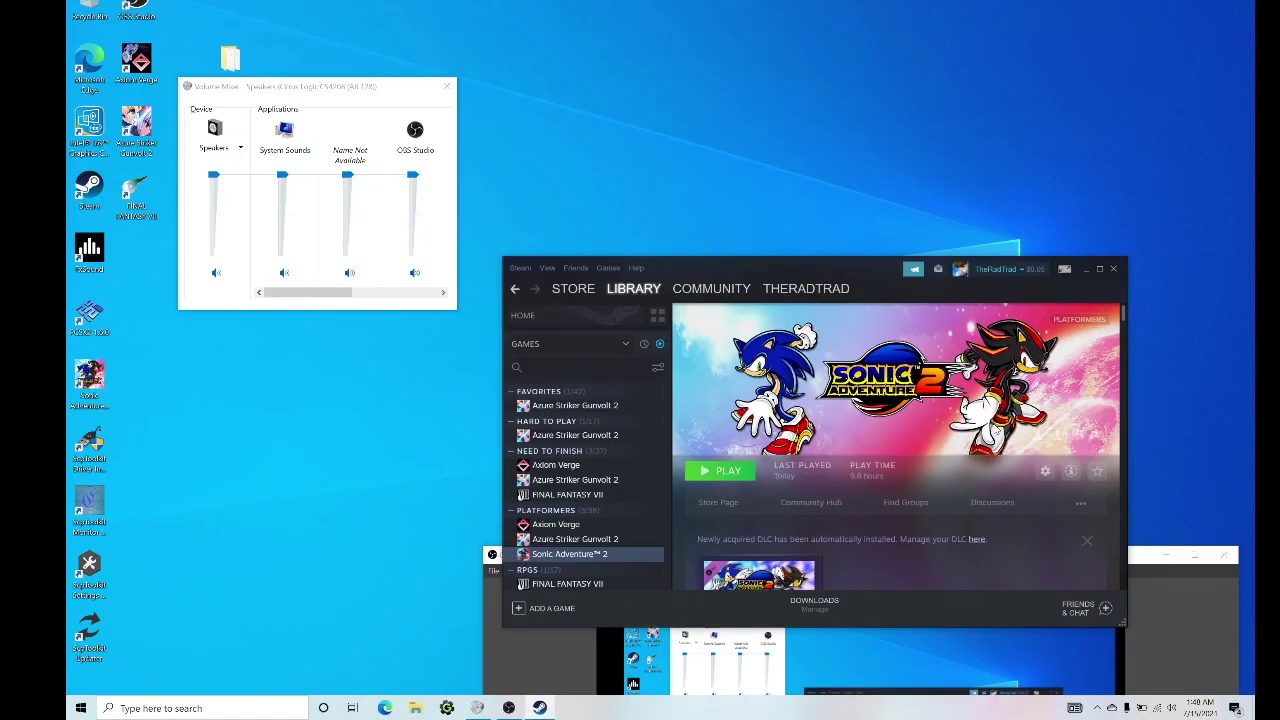